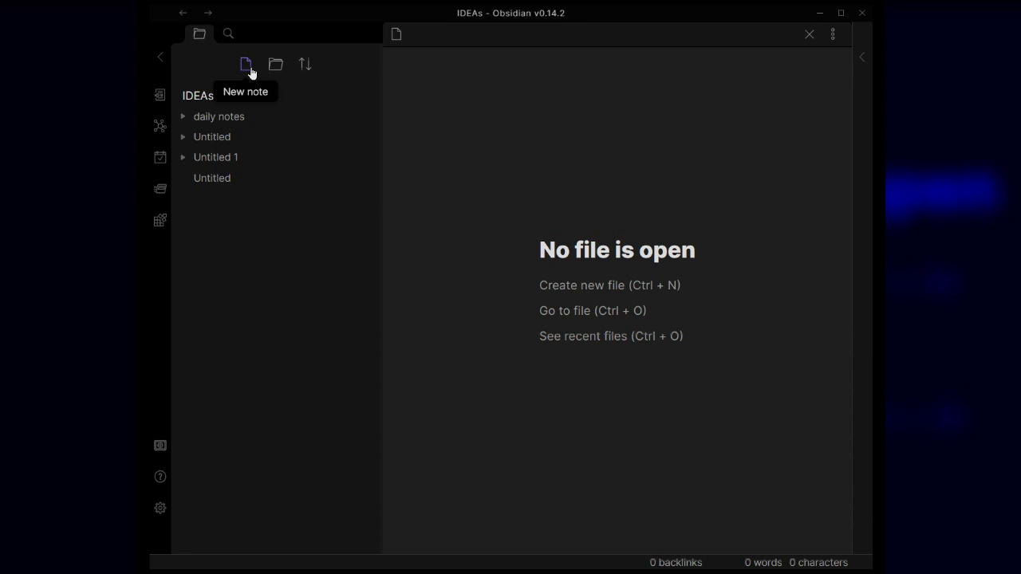
- Create a new note and title it "Note number 1"
click(247, 65)
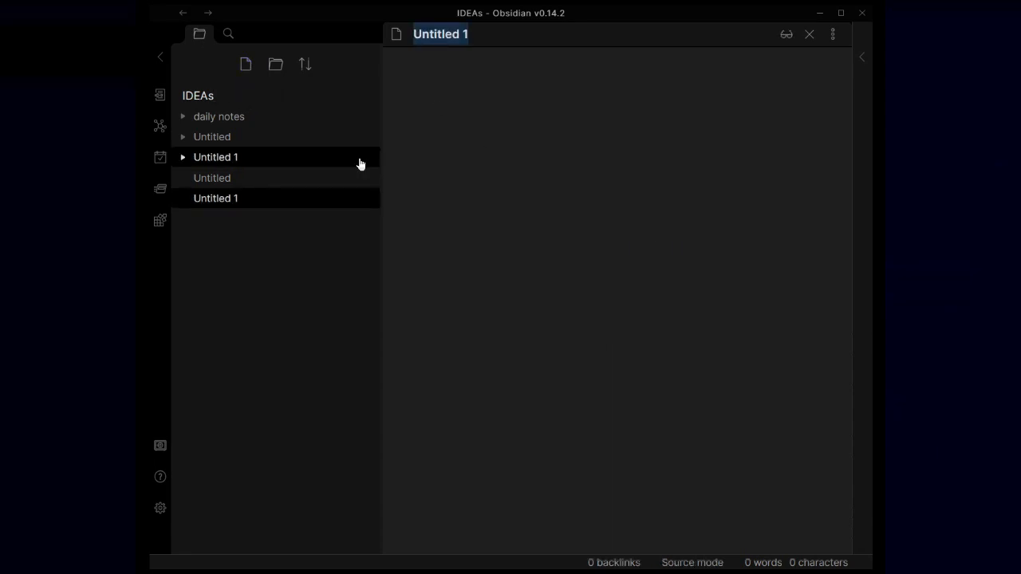
click(493, 36)
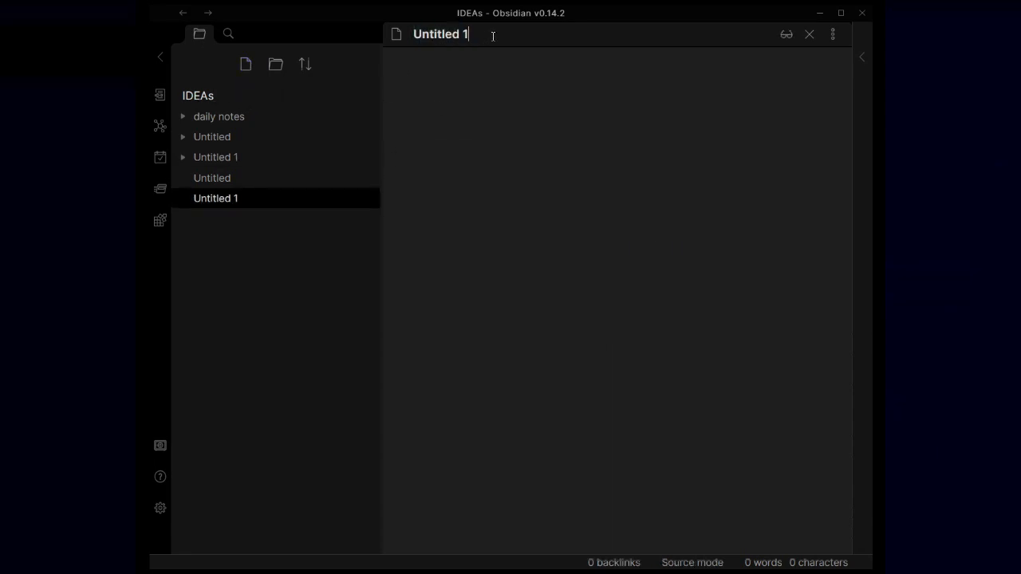
key(BackSpace)
key(BackSpace)
key(BackSpace)
key(BackSpace)
key(BackSpace)
key(BackSpace)
key(BackSpace)
key(BackSpace)
key(BackSpace)
key(BackSpace)
text(Note number 1)
key(Return)
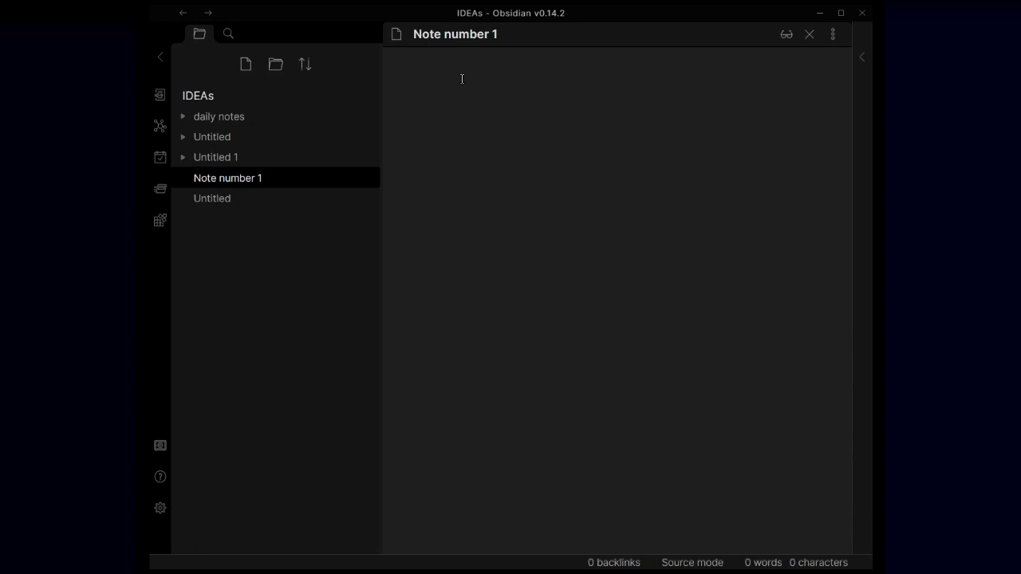
- Write "Cryptocurrencies are a new way to make money. And there are a couple of ways to do this." in the note body
text(Crypto)
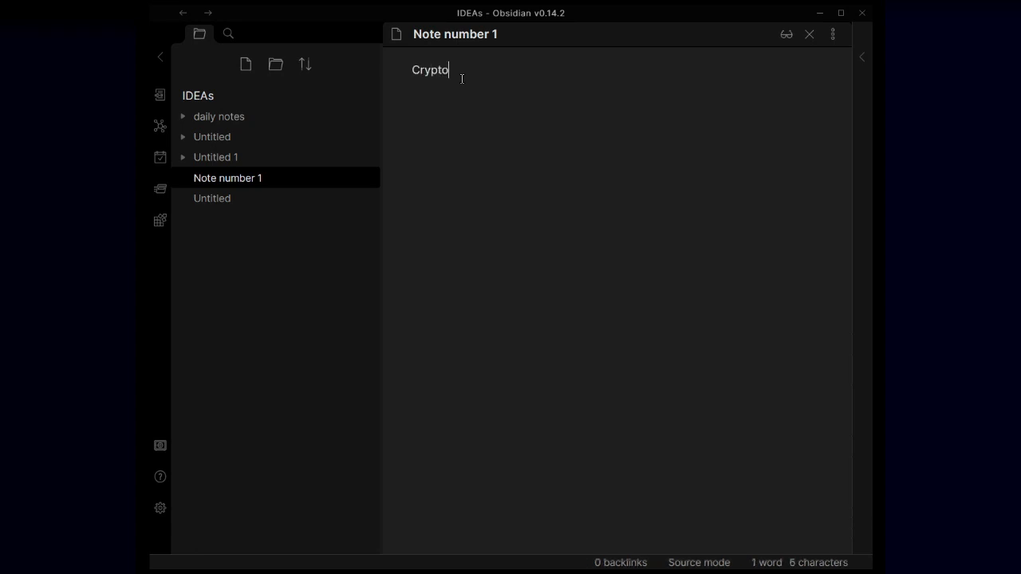
text(currencie)
key(BackSpace)
key(BackSpace)
text(ies are a)
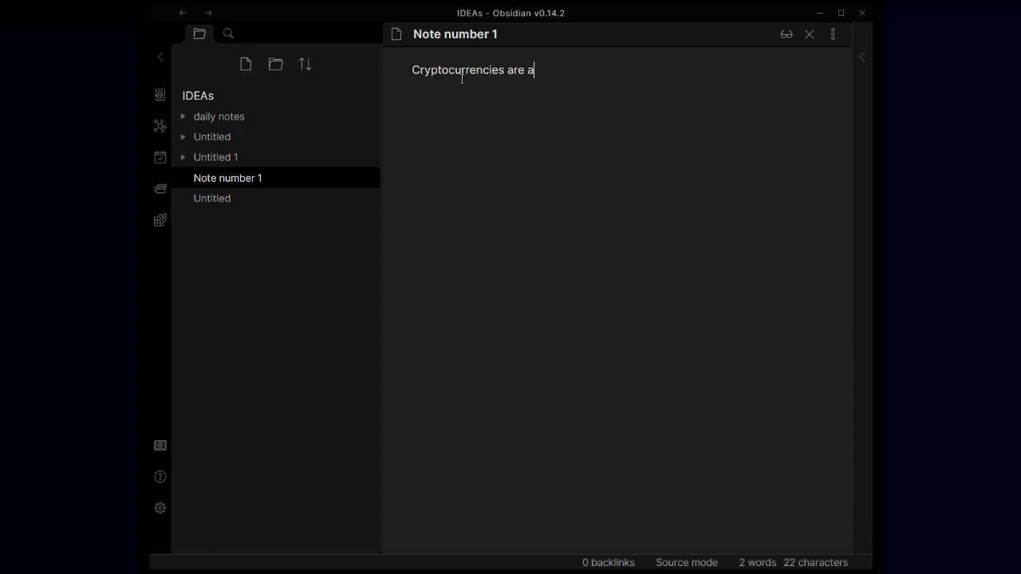
text( new way to)
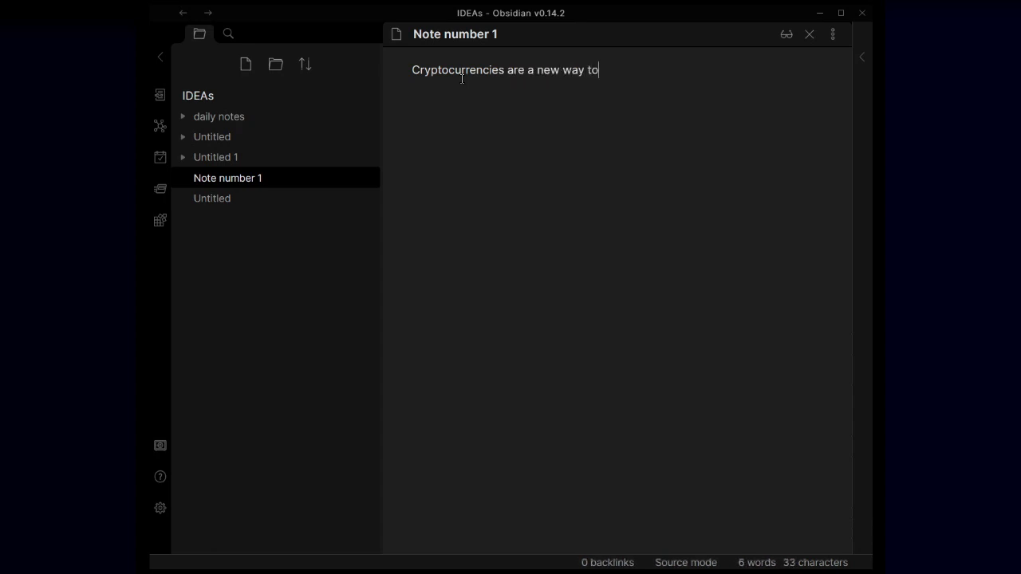
text( make mon)
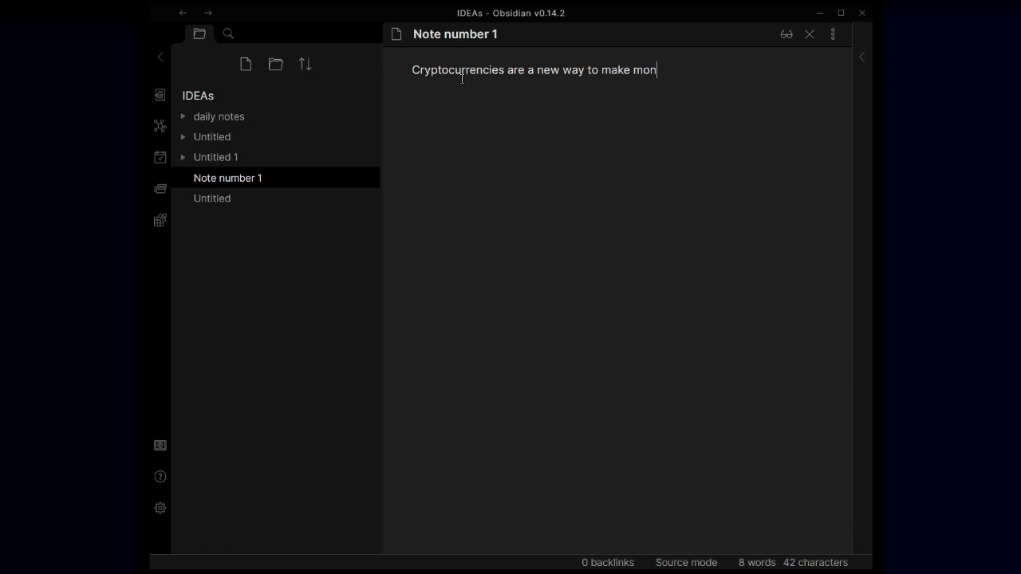
text(ey. And there are a couopl)
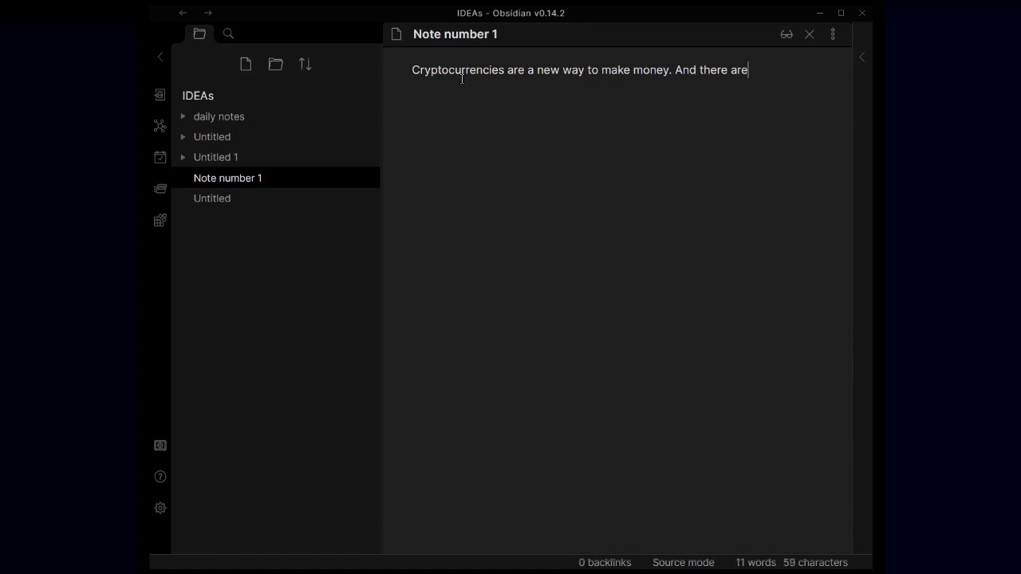
key(BackSpace)
key(BackSpace)
key(BackSpace)
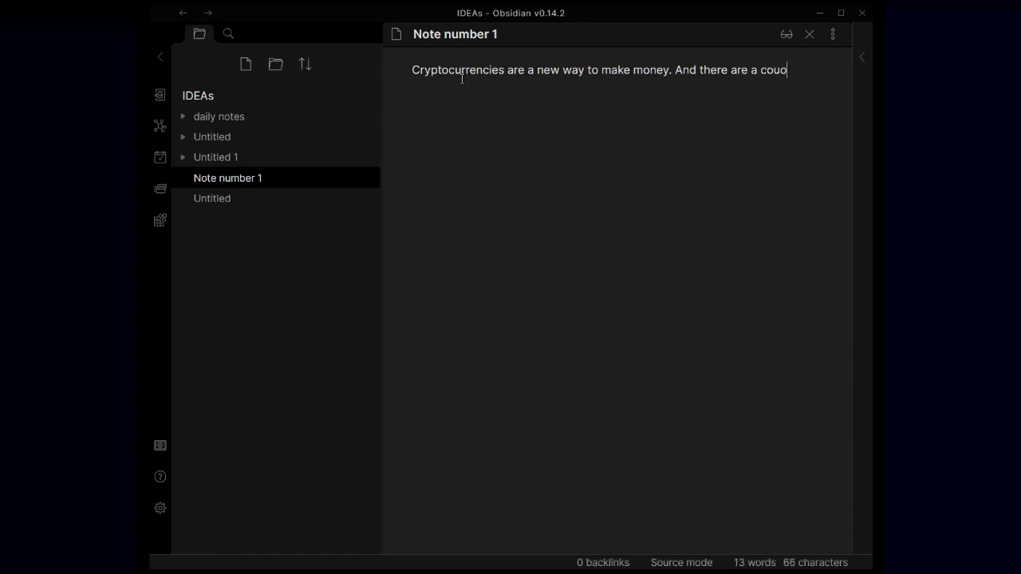
text(ple of )
text(yw)
key(BackSpace)
key(BackSpace)
text(ways to do this.)
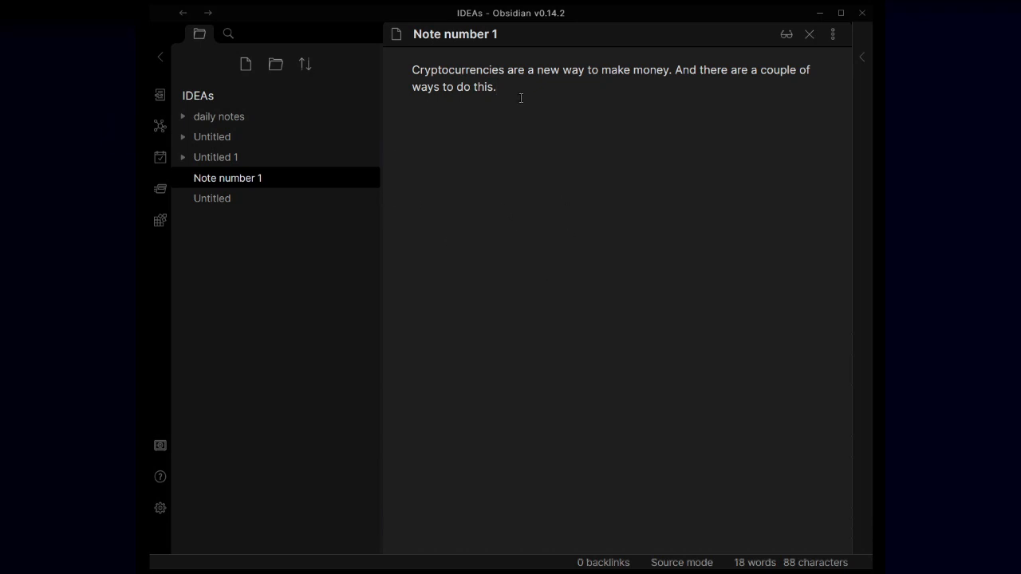
key(Return)
click(833, 34)
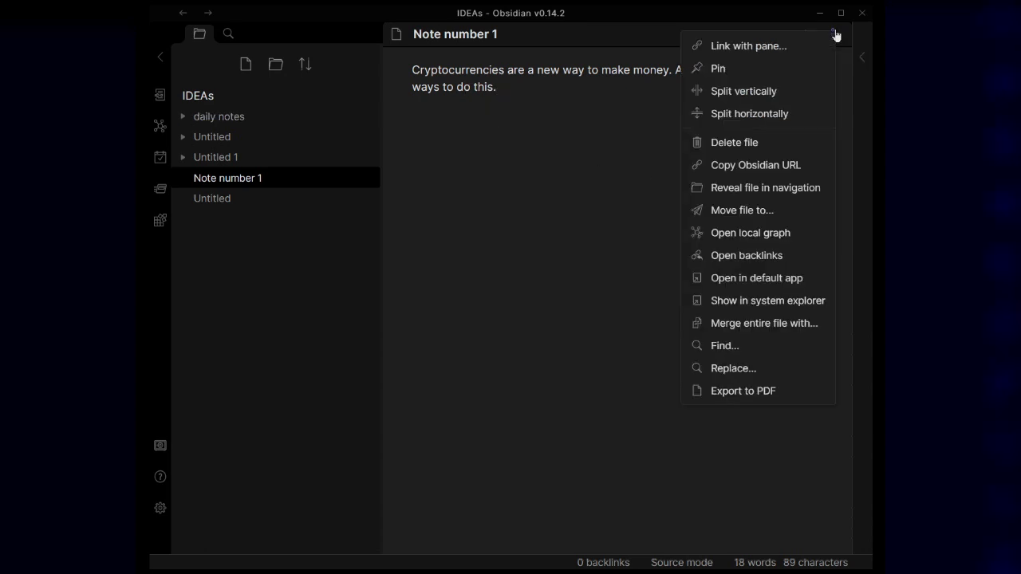
click(588, 255)
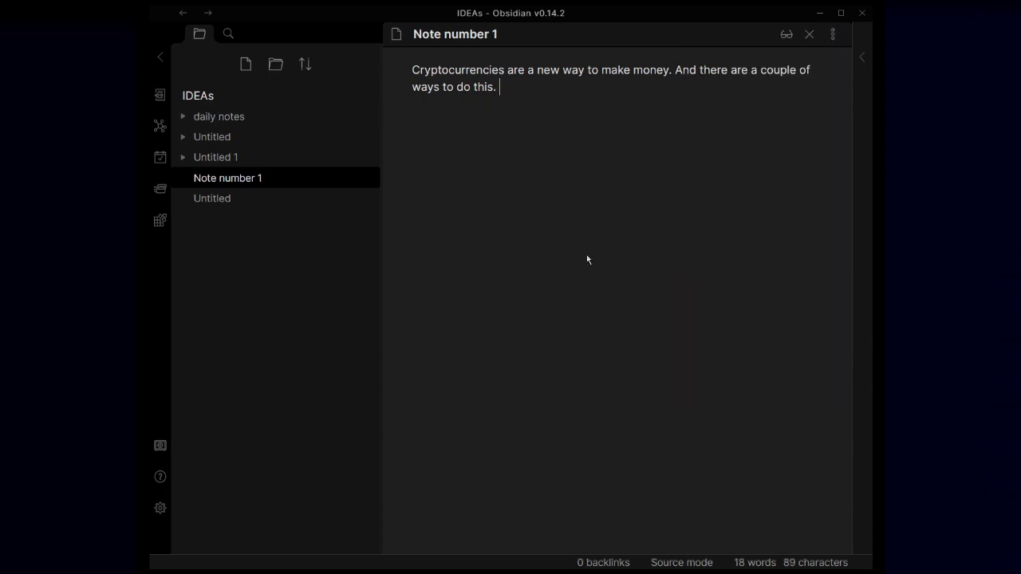
- Add another new note, then open the existing Untitled note and rename it as NFT
click(243, 70)
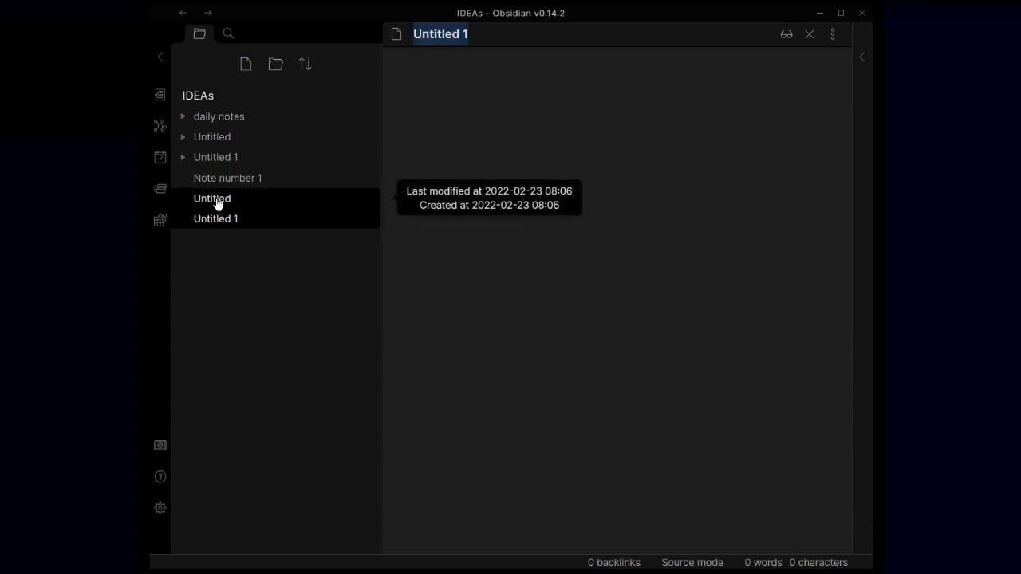
click(217, 202)
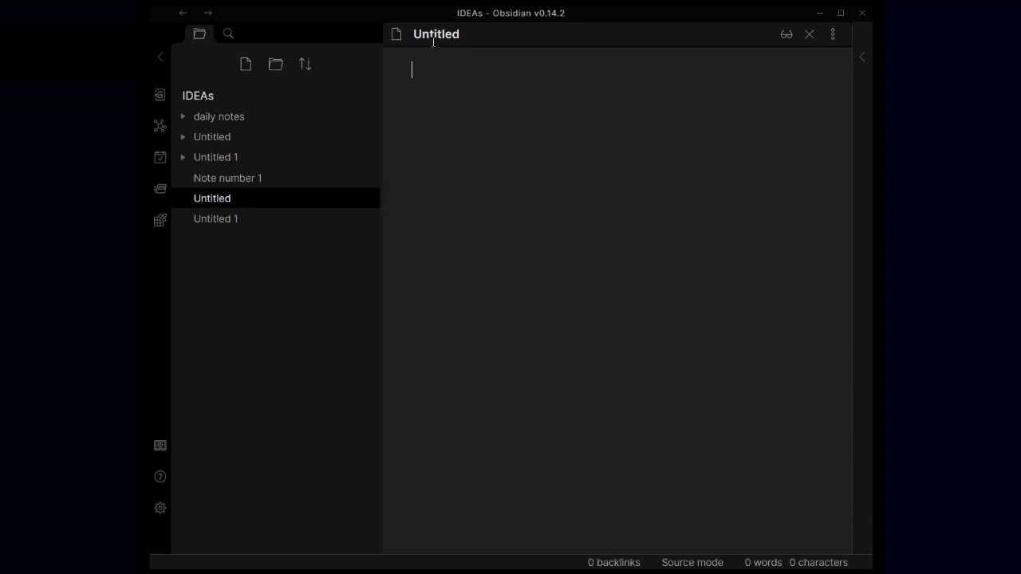
double_click(479, 34)
key(BackSpace)
text(NFT)
key(Return)
- Write "NFT's are a good way to invest using your crypto currency." in the body of the NFT note
text(NFT's a)
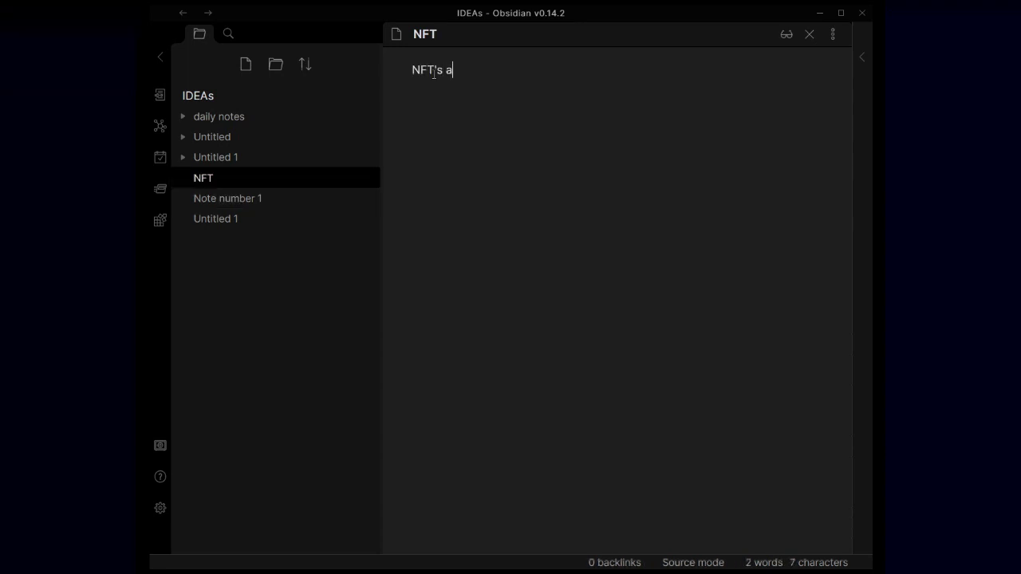
text(re a go)
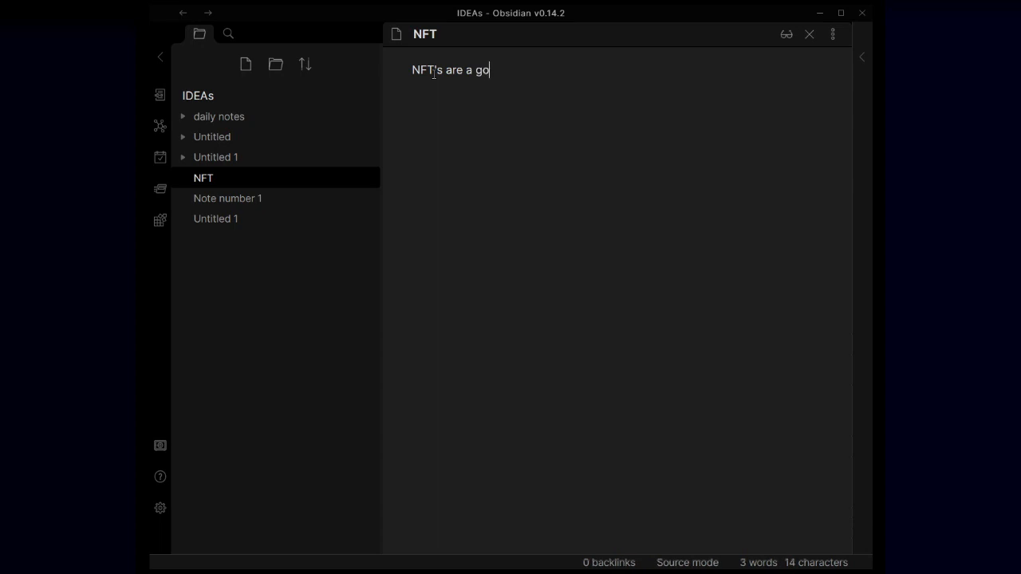
text(od way to inve)
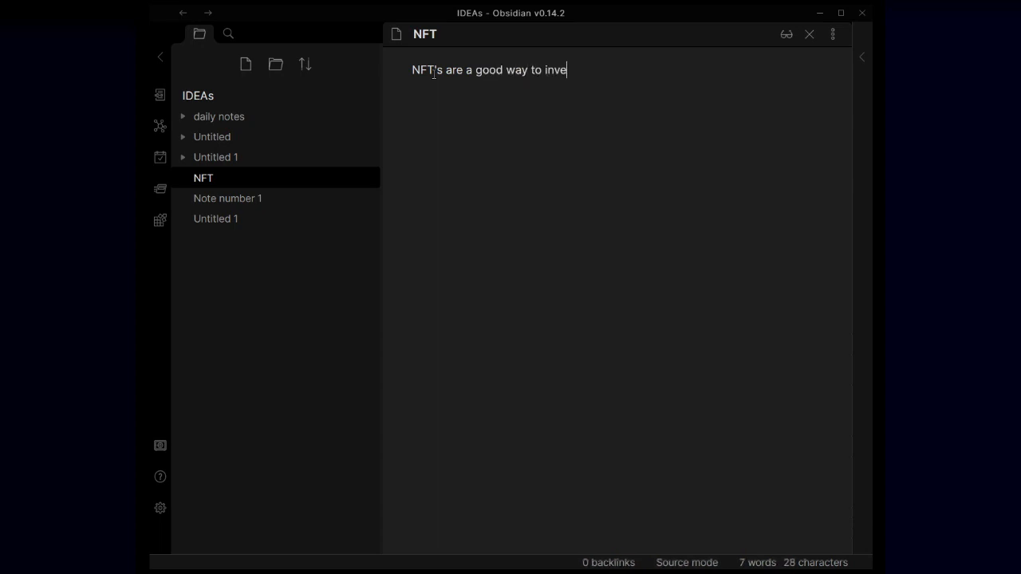
text(st using yo)
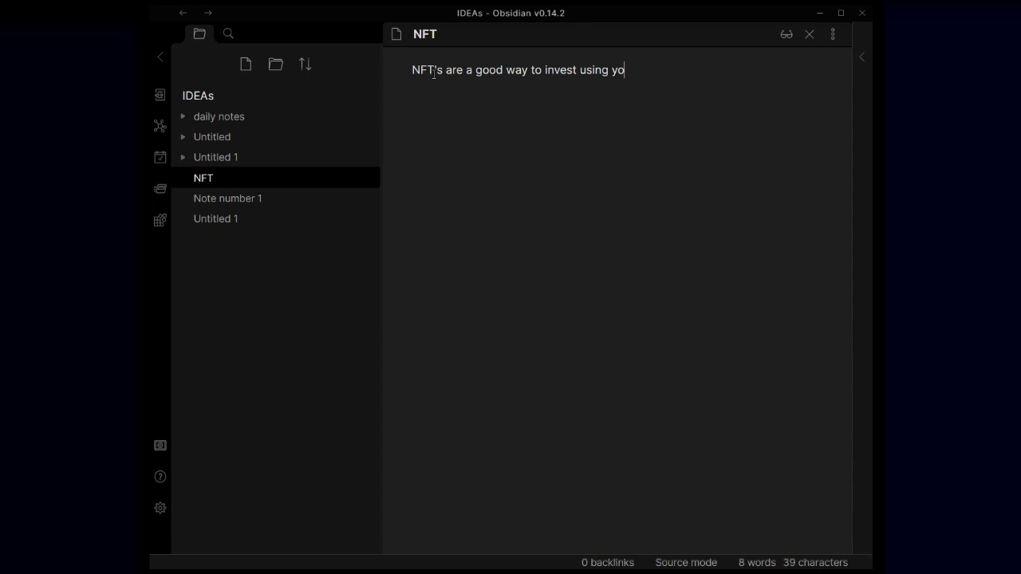
text(ur crypto)
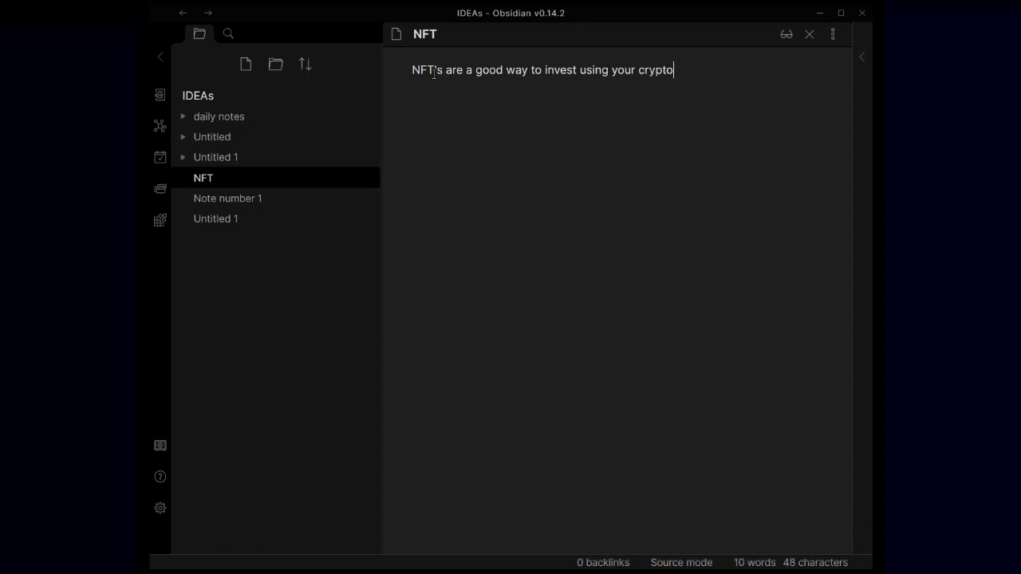
text( currency)
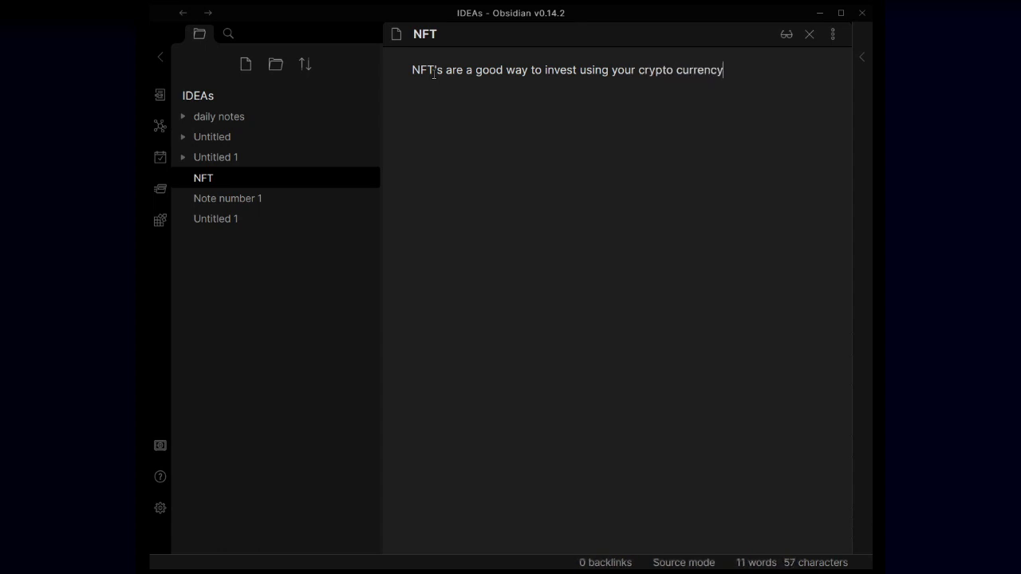
text(.)
- Replace the words "crypto currency." at the end of the sentence with an internal link to Note number 1
key(BackSpace)
key(BackSpace)
key(BackSpace)
key(BackSpace)
key(BackSpace)
key(BackSpace)
key(BackSpace)
key(BackSpace)
key(BackSpace)
key(BackSpace)
key(BackSpace)
key(BackSpace)
key(BackSpace)
key(BackSpace)
key(BackSpace)
key(BackSpace)
key(BackSpace)
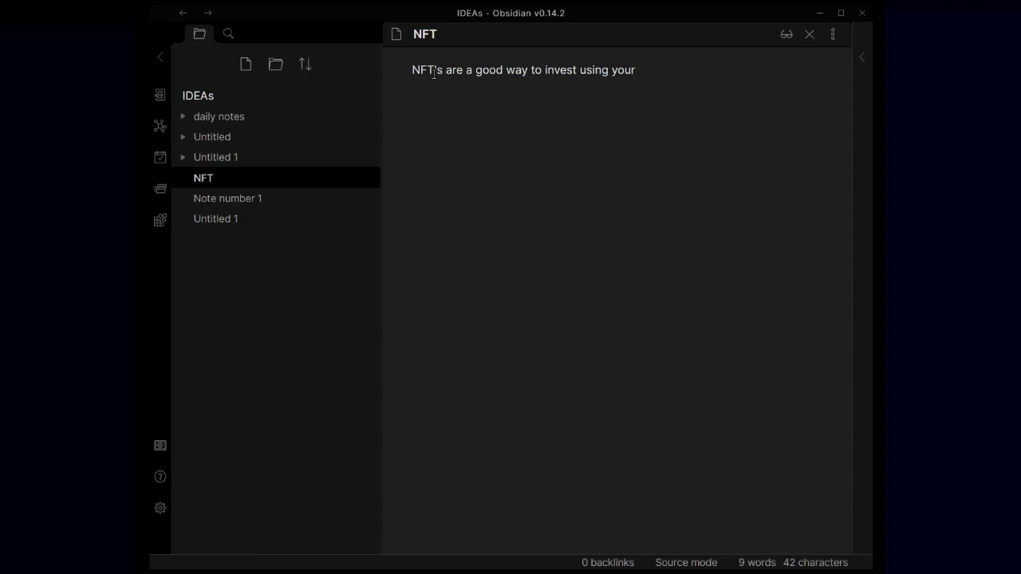
text([[)
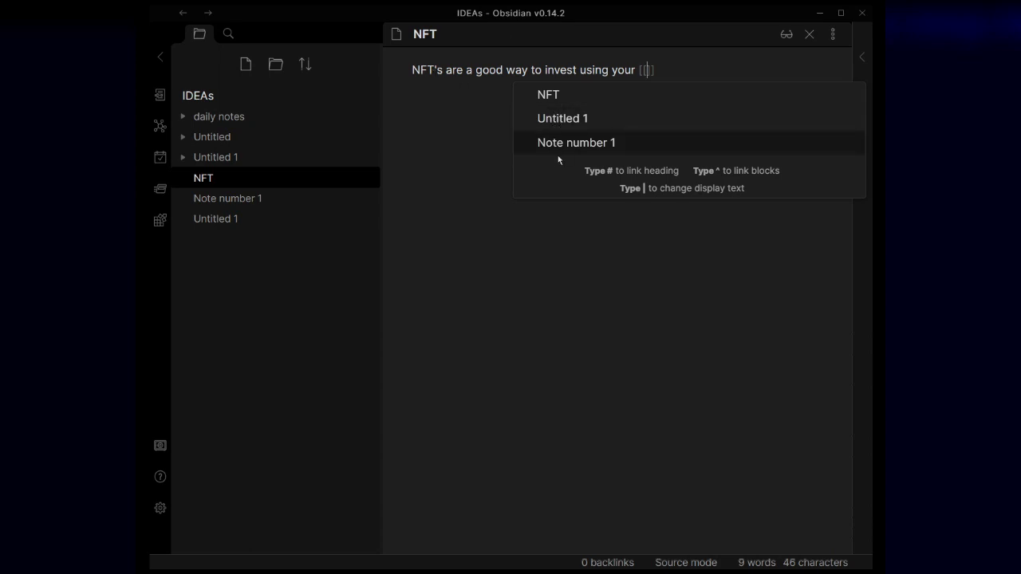
click(598, 150)
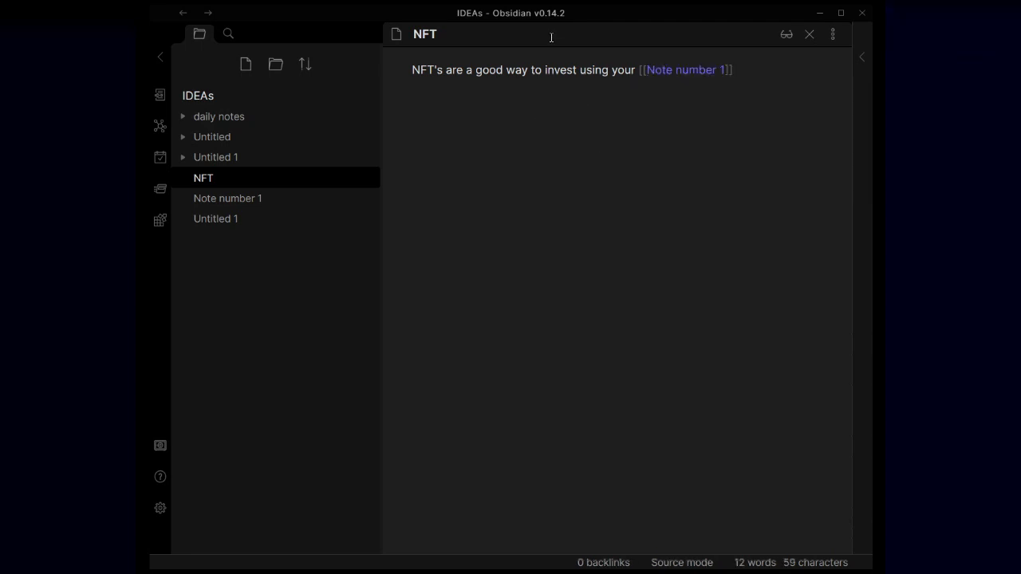
- Examine the link in the NFT note, view the Note number 1 note it points to, and return to NFT
double_click(691, 70)
click(640, 178)
click(682, 70)
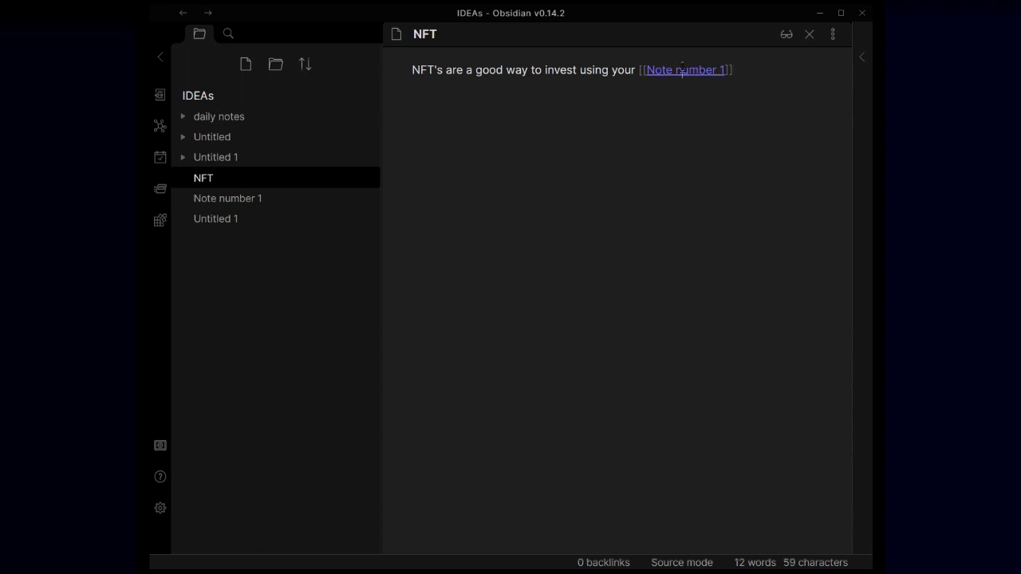
click(222, 200)
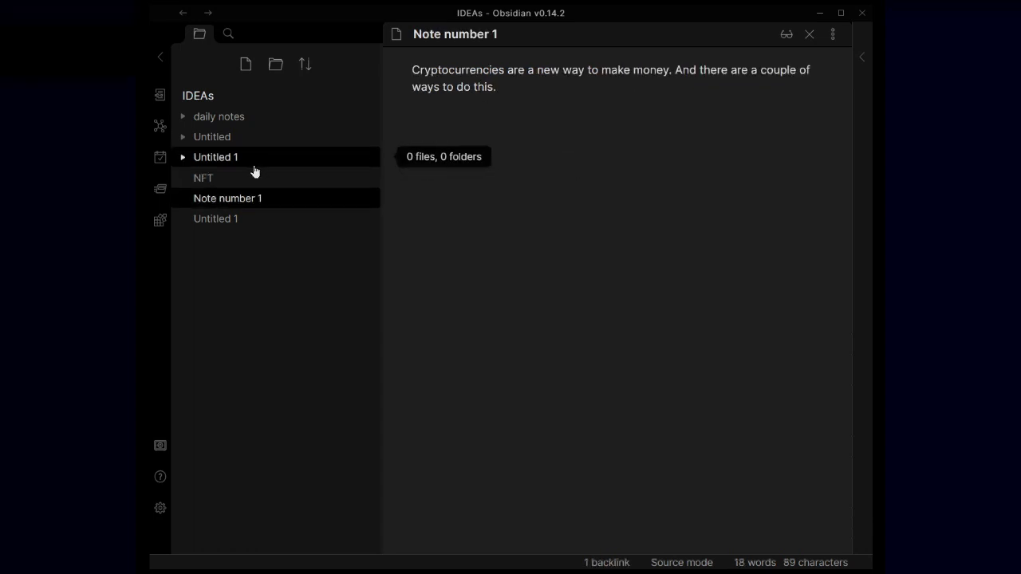
click(253, 177)
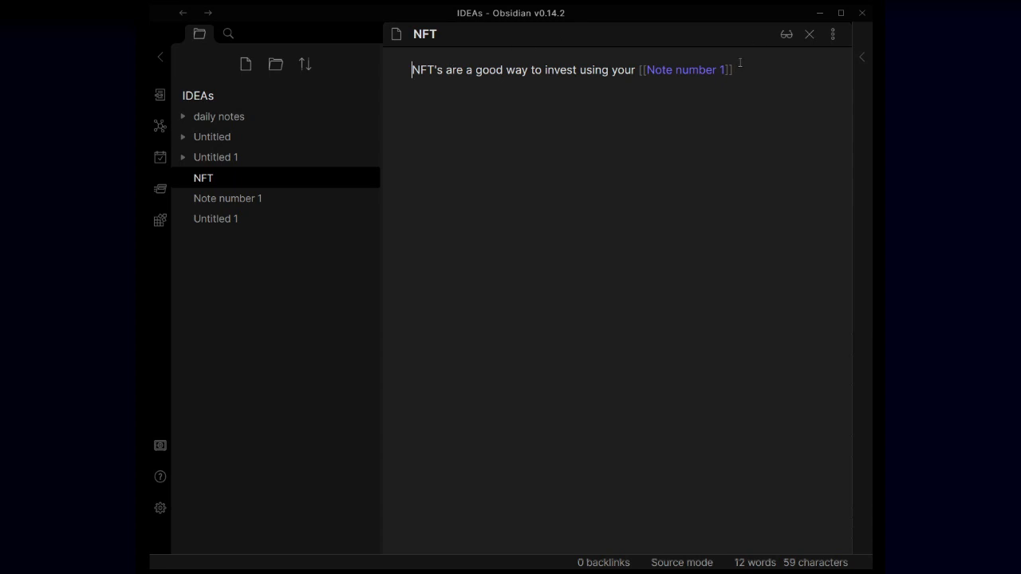
- Rename Note number 1 as Cryptocurrencies and choose to always update internal links that point to it
click(275, 200)
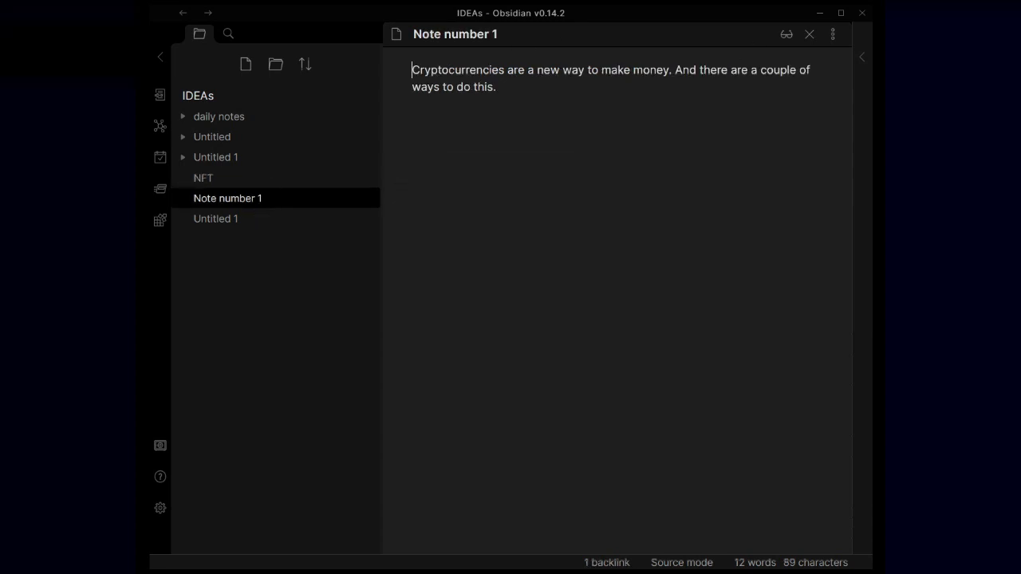
key(BackSpace)
key(BackSpace)
key(BackSpace)
key(BackSpace)
key(BackSpace)
key(BackSpace)
key(BackSpace)
key(BackSpace)
key(BackSpace)
key(BackSpace)
key(BackSpace)
key(BackSpace)
key(BackSpace)
text(NF)
key(BackSpace)
key(BackSpace)
text(Cryptocr)
key(BackSpace)
key(BackSpace)
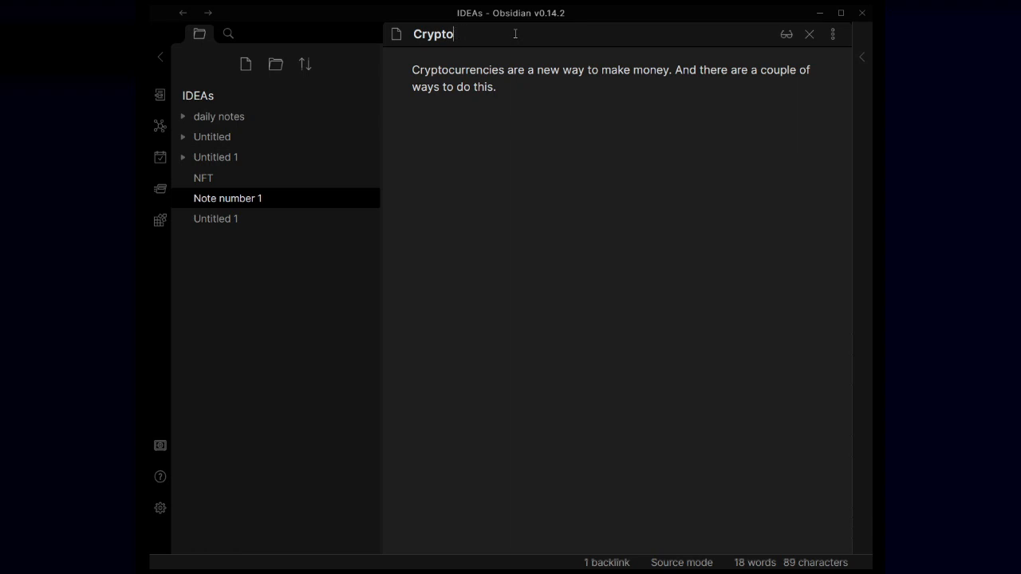
text(currenic)
key(BackSpace)
key(BackSpace)
text(ies)
click(439, 188)
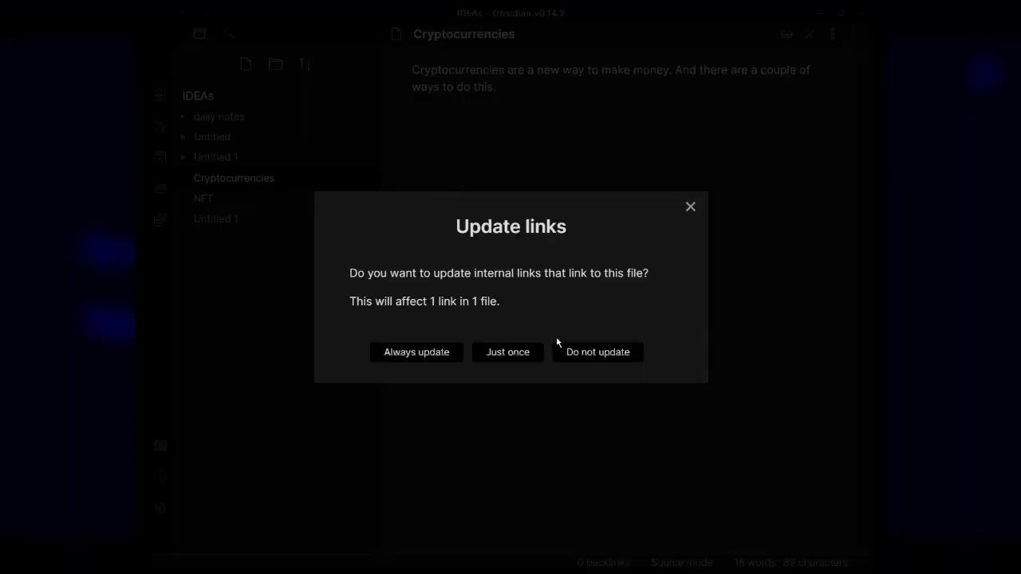
click(443, 354)
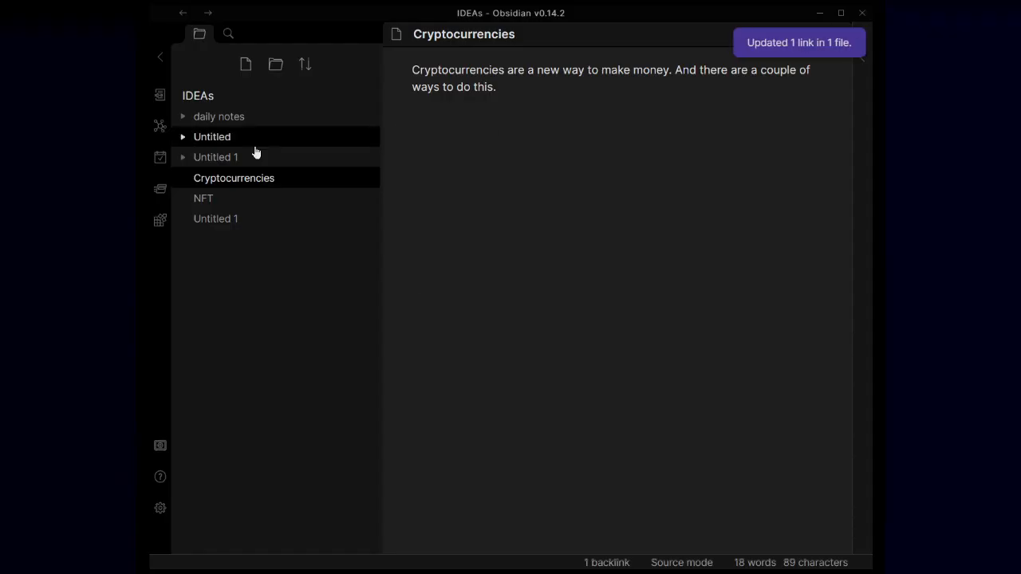
- Add a period after the Cryptocurrencies link in the NFT note
click(212, 200)
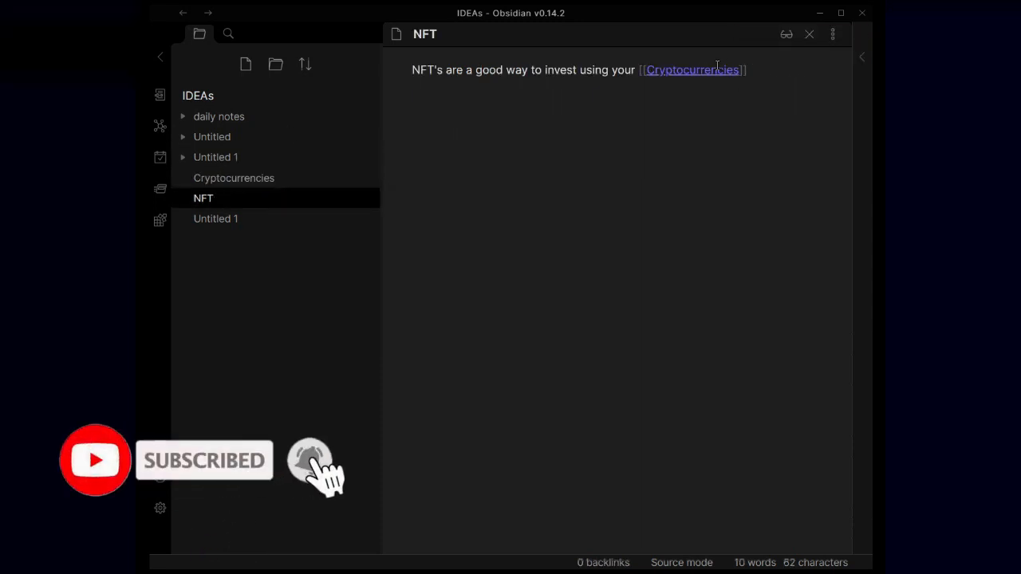
click(690, 71)
click(782, 72)
text(.)
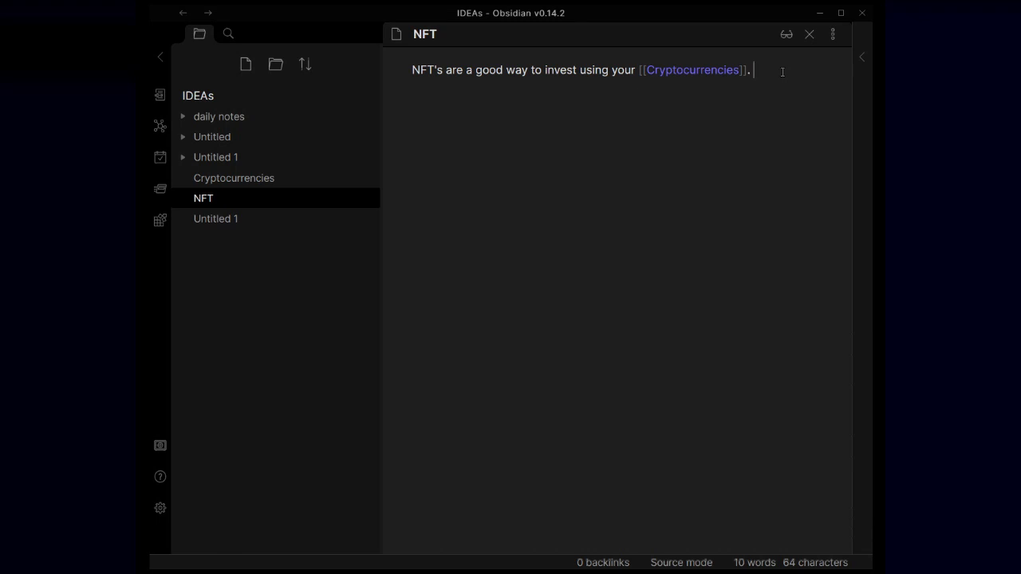
- View the Untitled 1 note, expand the Untitled 1 folder, and review the Cryptocurrencies and NFT notes
click(215, 227)
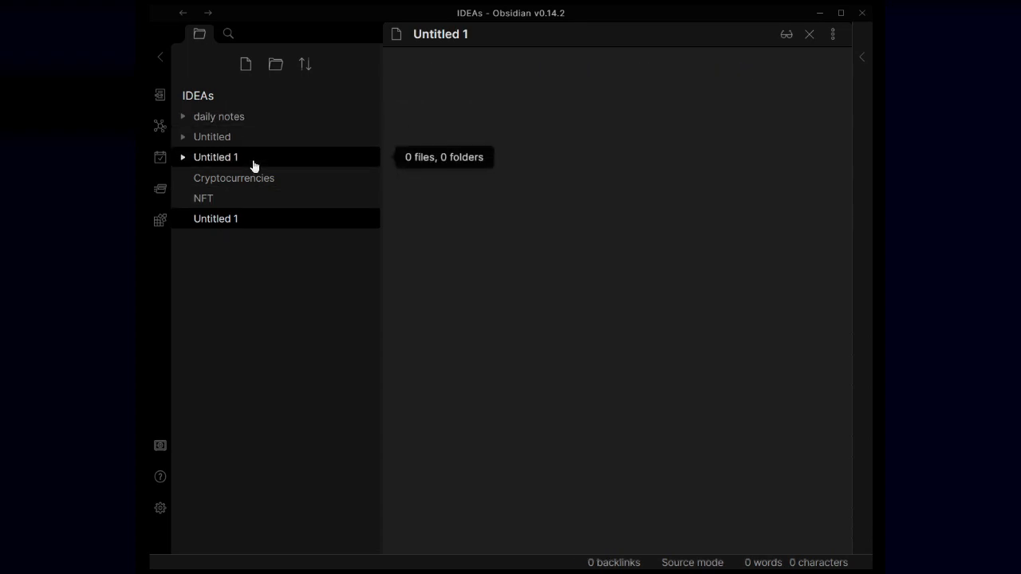
click(228, 164)
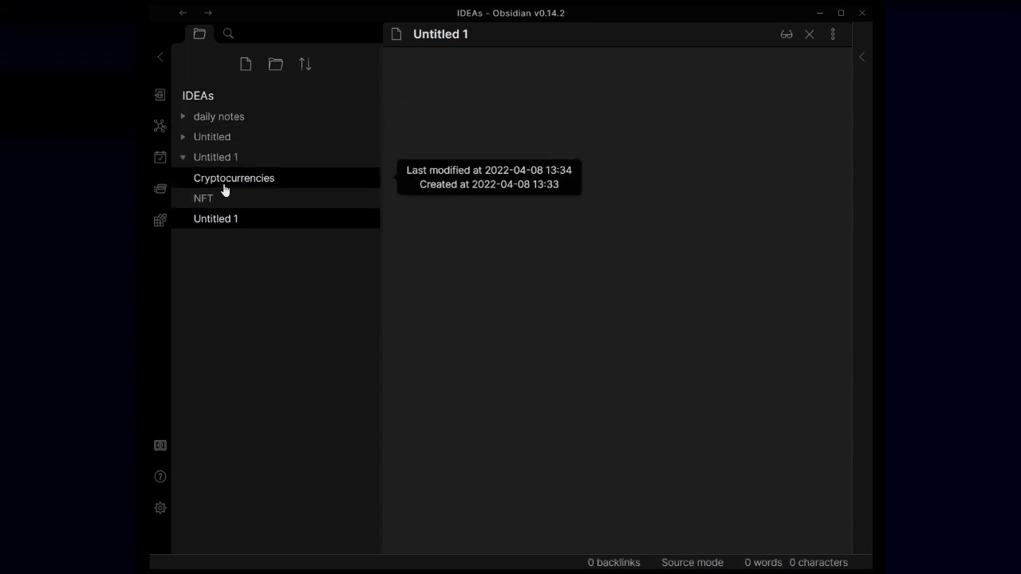
click(224, 188)
click(220, 201)
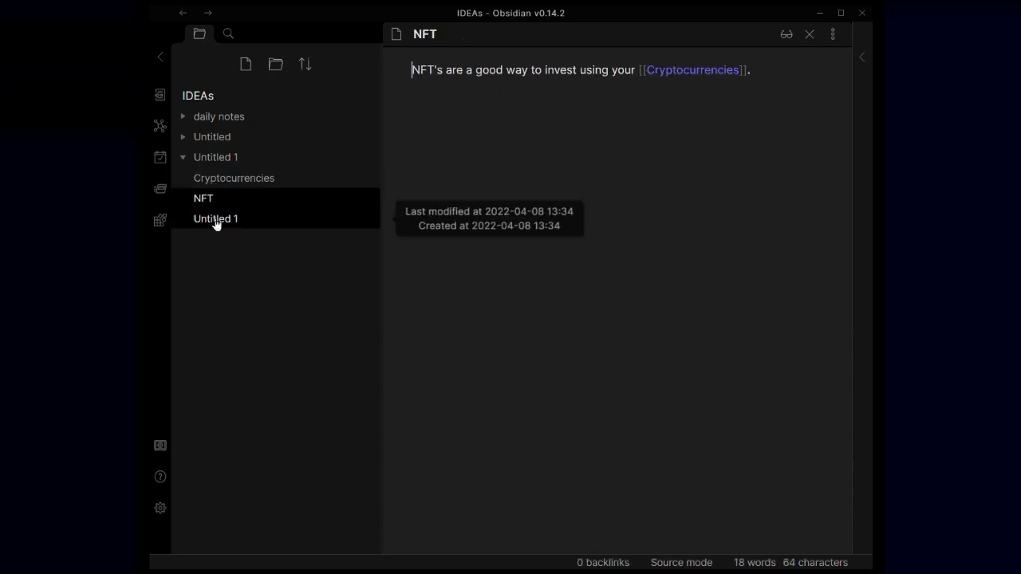
- Rename the Untitled 1 note as NFT Platforms
click(216, 225)
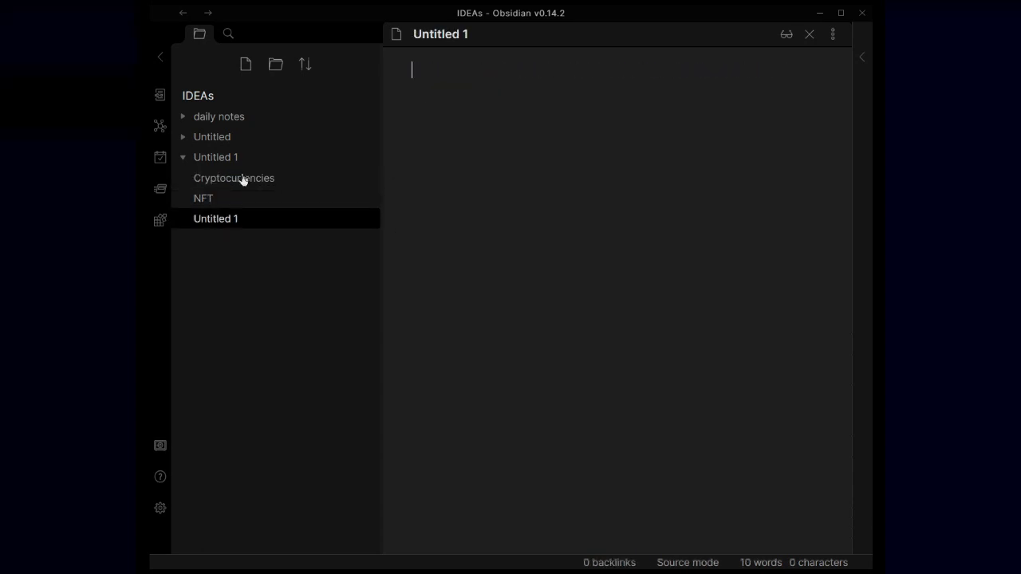
click(486, 35)
key(BackSpace)
text(NFT)
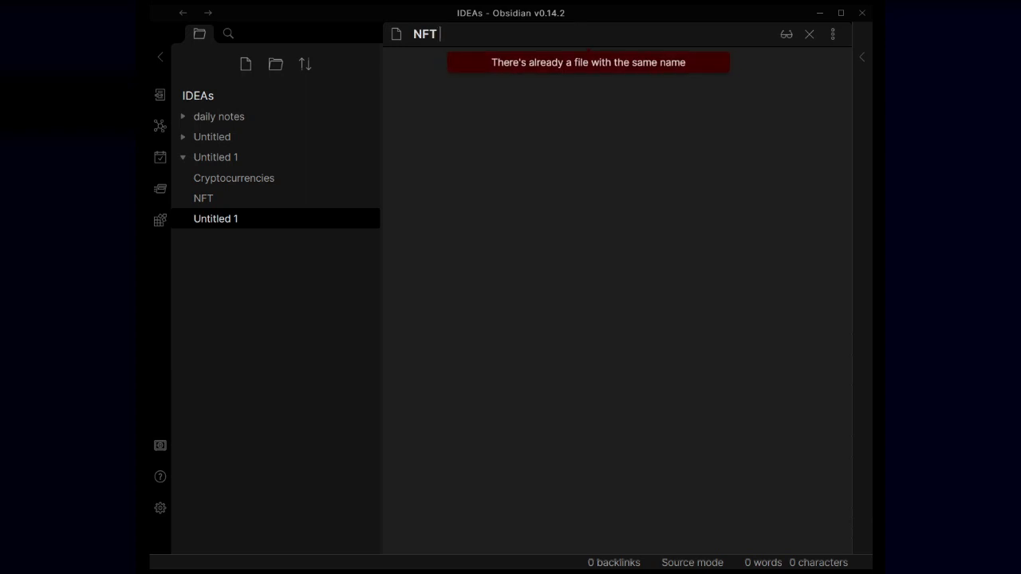
text( PLa)
key(BackSpace)
key(BackSpace)
text(latforms)
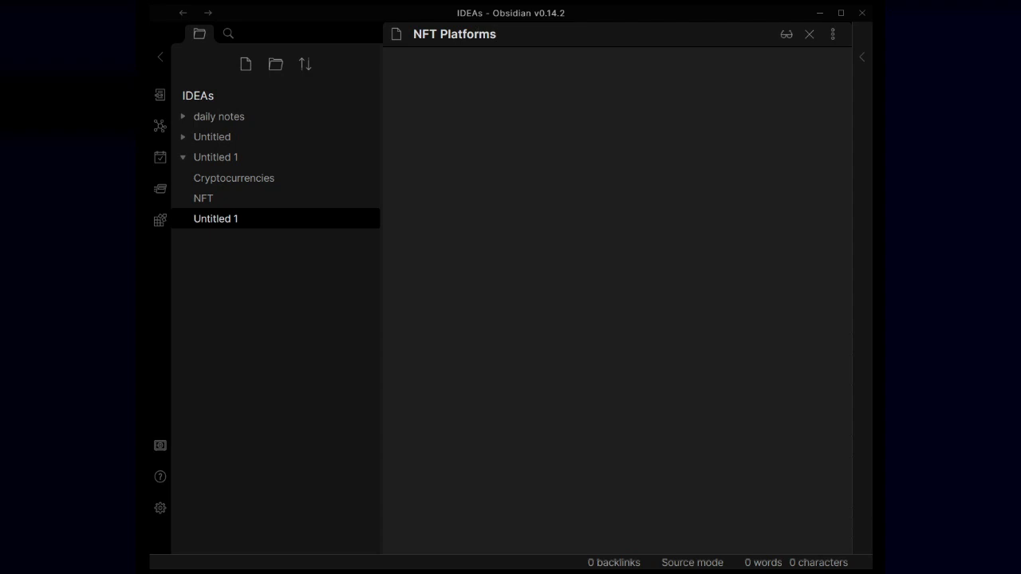
- Write "There are a couple of platforms where you can buy and sell" in the note, ending with an internal link to NFT
click(457, 140)
text(There ar)
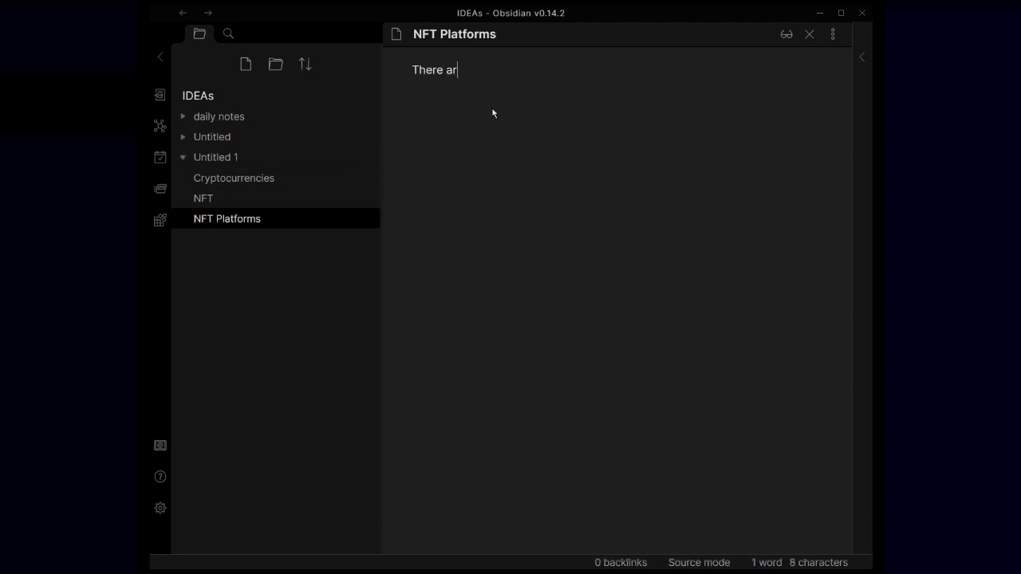
text(e a coul)
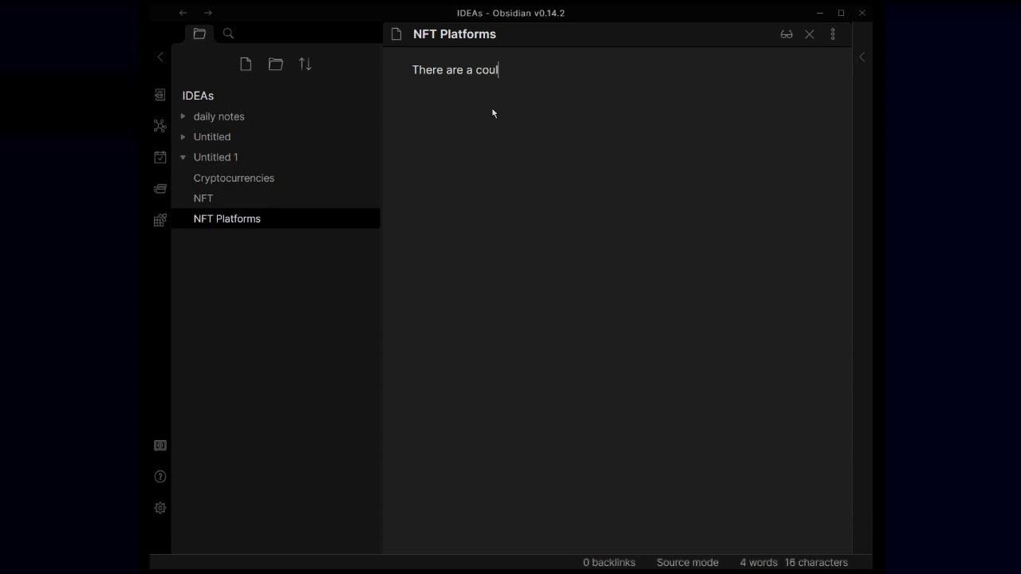
key(BackSpace)
text(ple of )
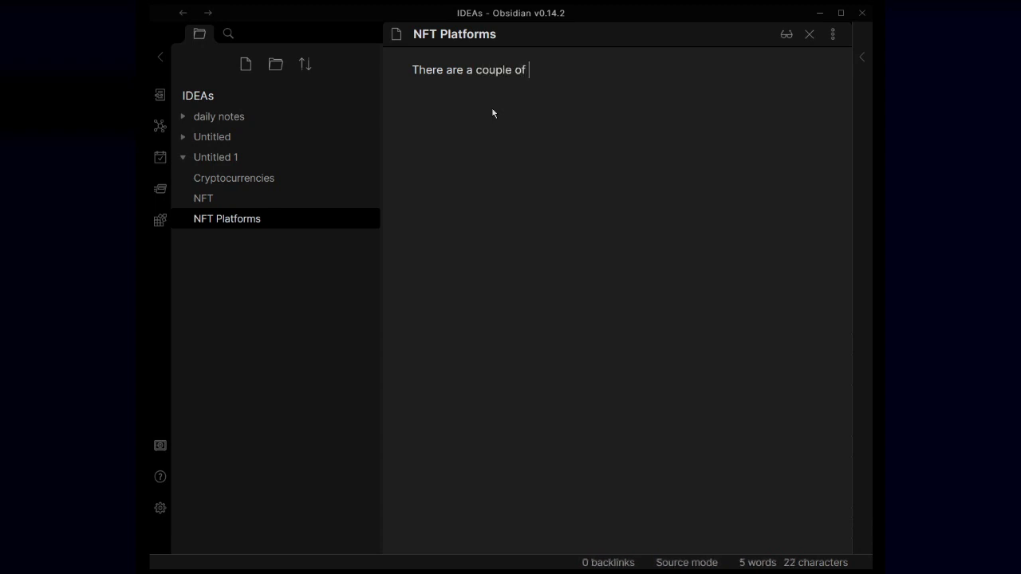
text(platforms wh)
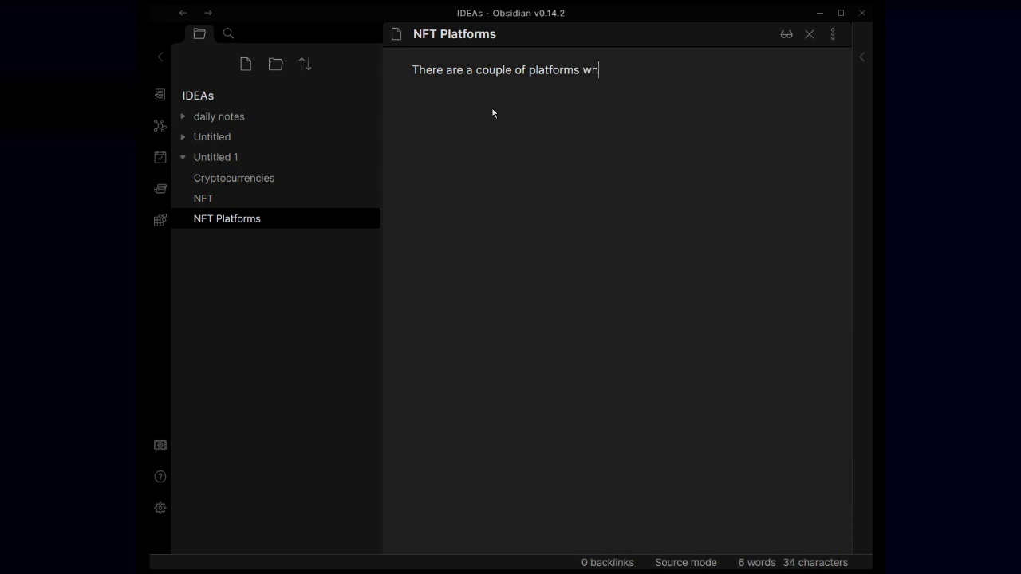
text(ere you can buy and sell)
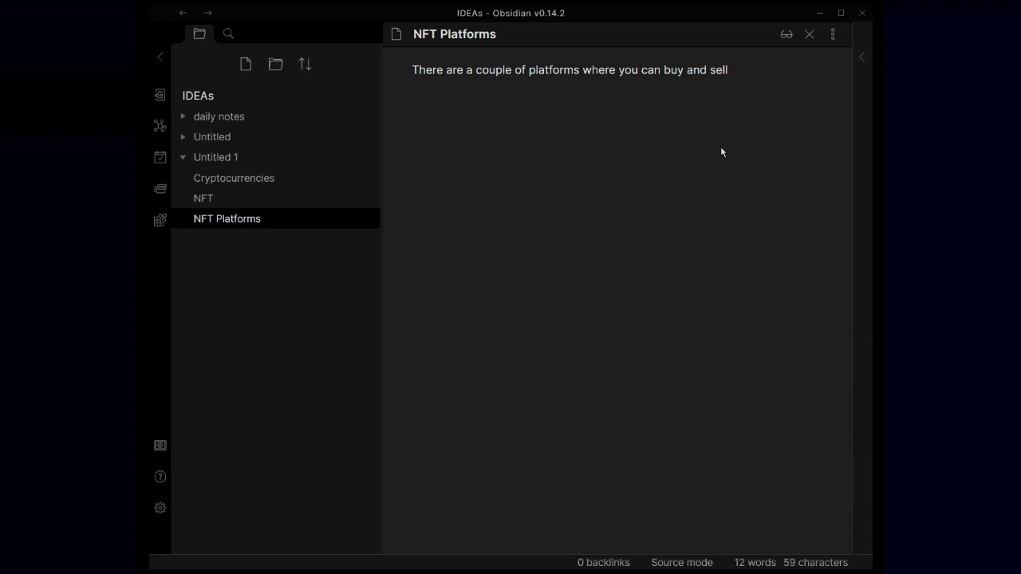
text([[)
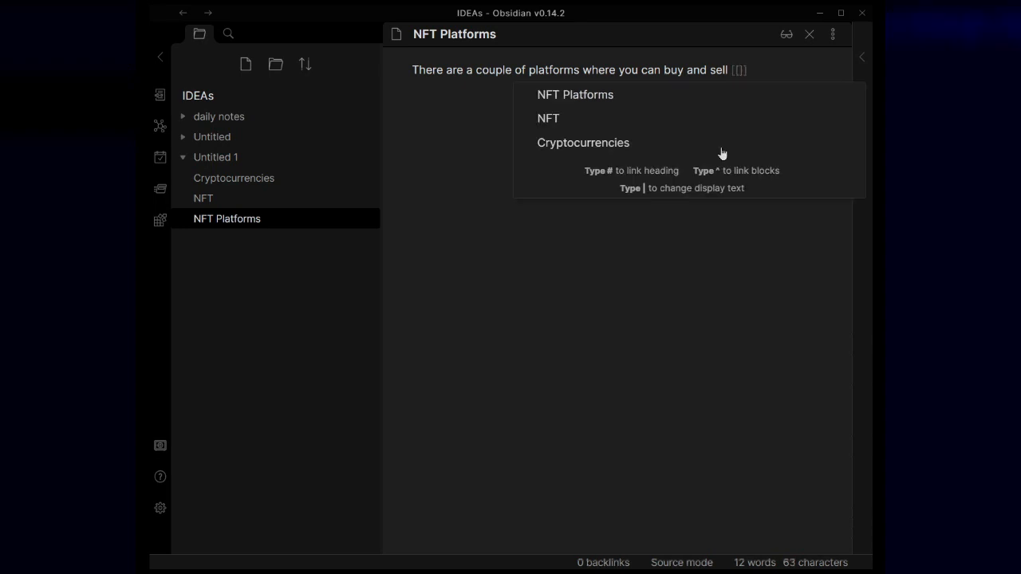
click(542, 120)
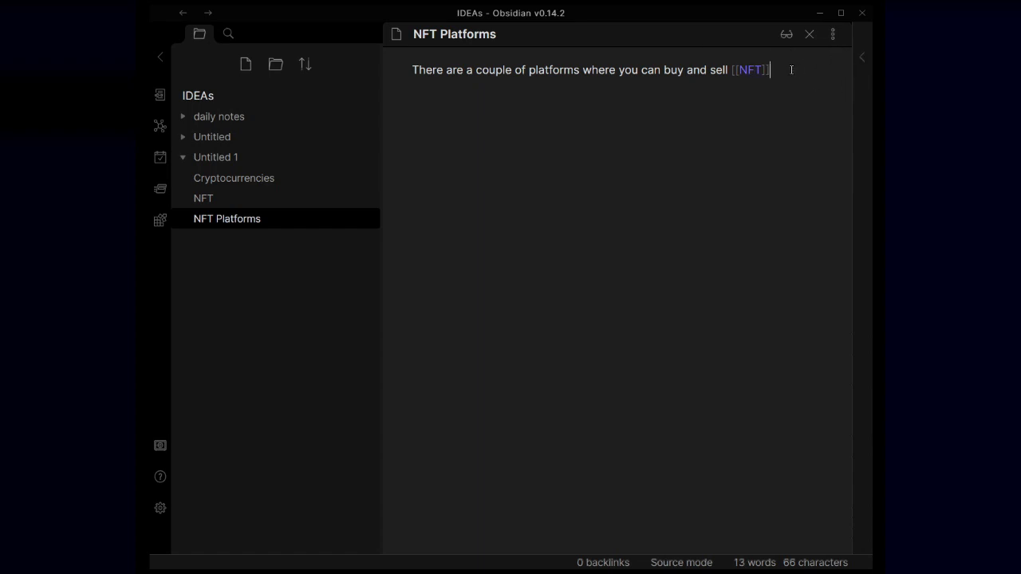
- Show the backlinks of NFT Platforms and examine its linked and unlinked mentions
click(858, 60)
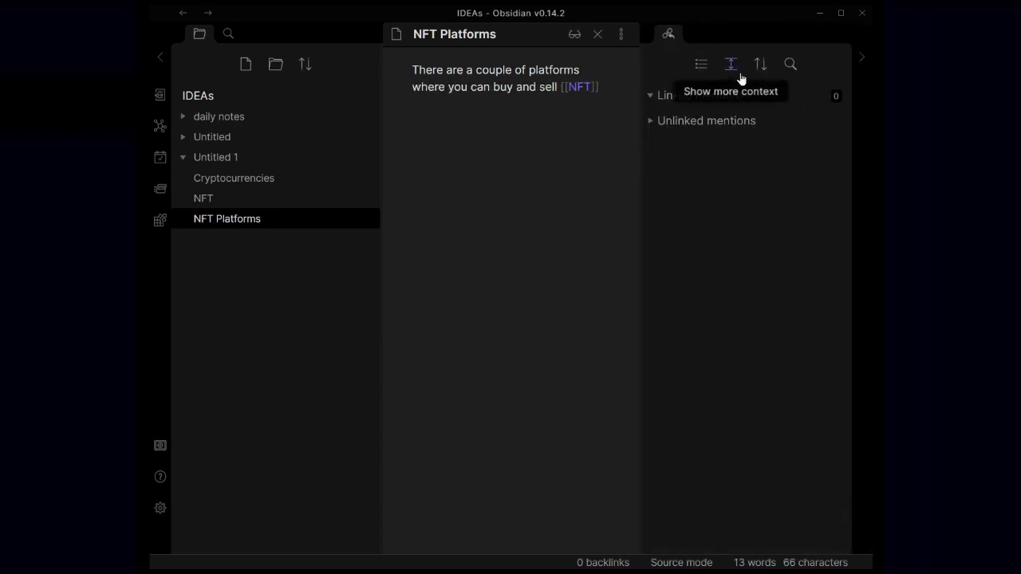
click(702, 105)
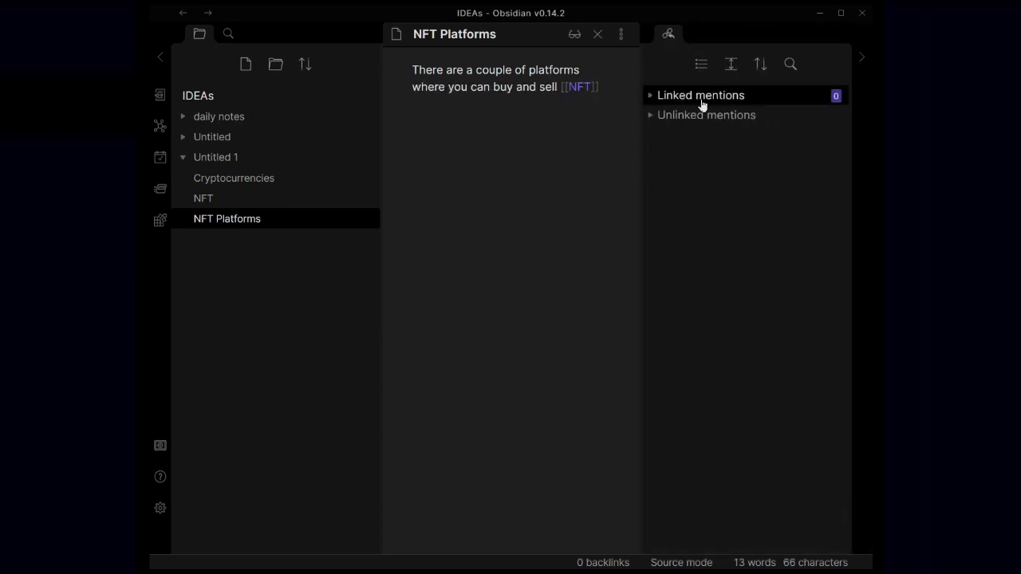
click(760, 97)
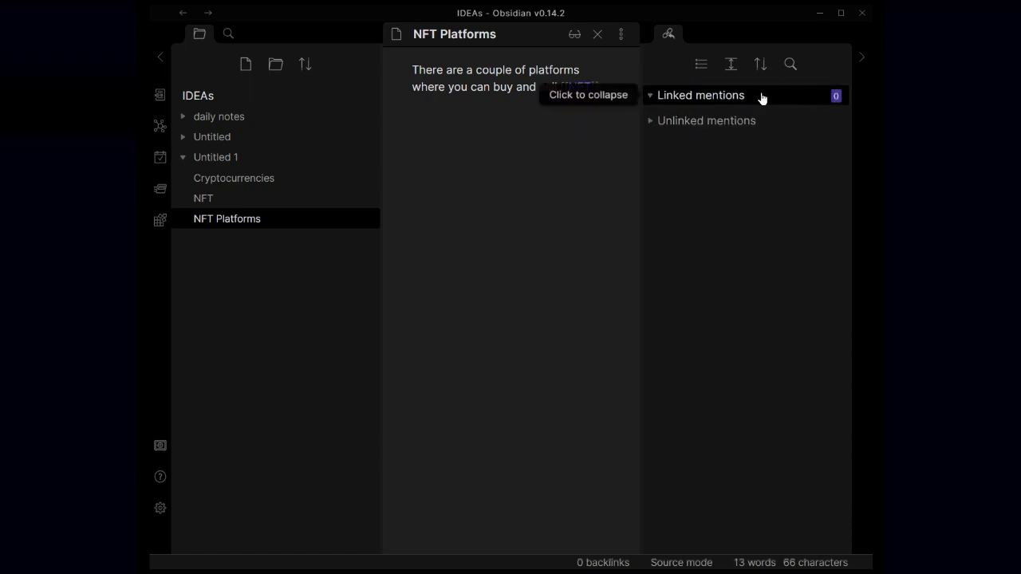
click(723, 124)
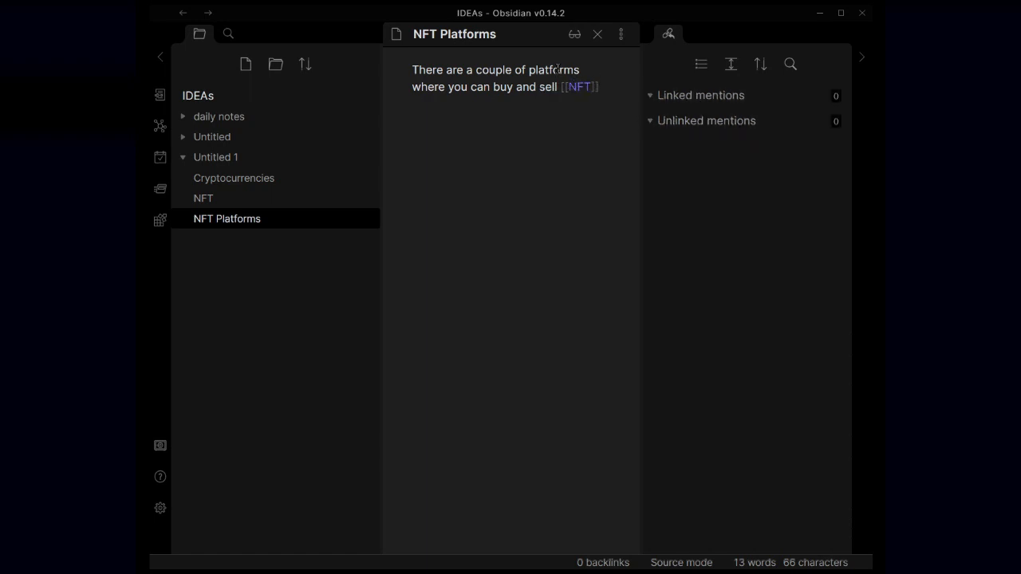
click(703, 96)
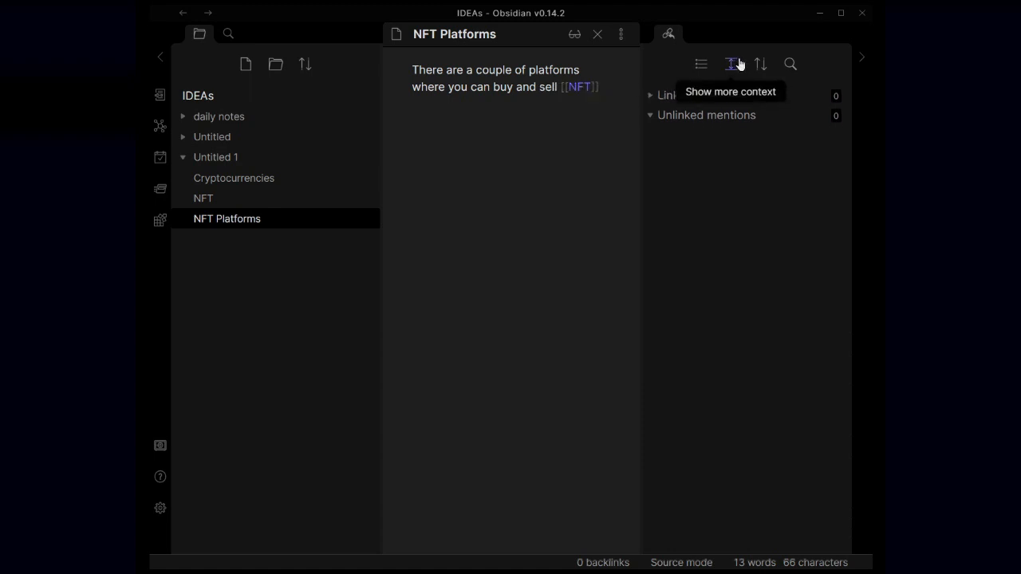
- Review the NFT and NFT Platforms notes, examine their connections in the graph view, and return to NFT Platforms
click(248, 204)
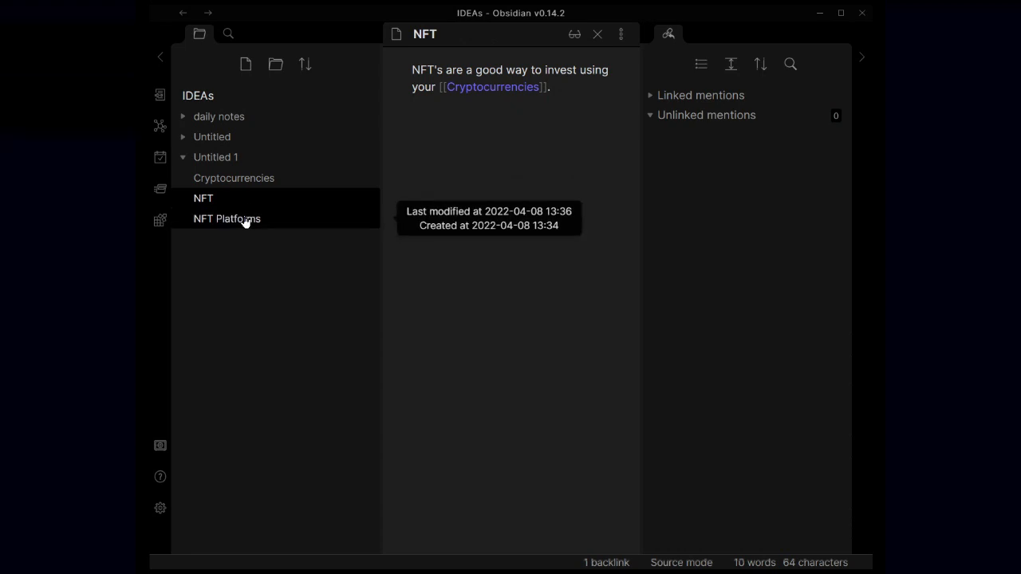
click(247, 219)
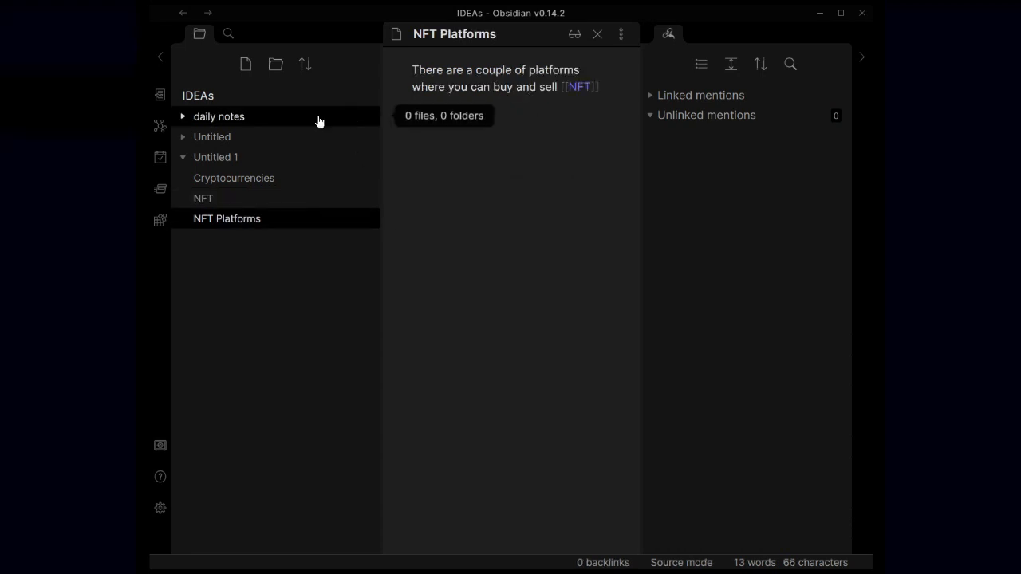
click(159, 127)
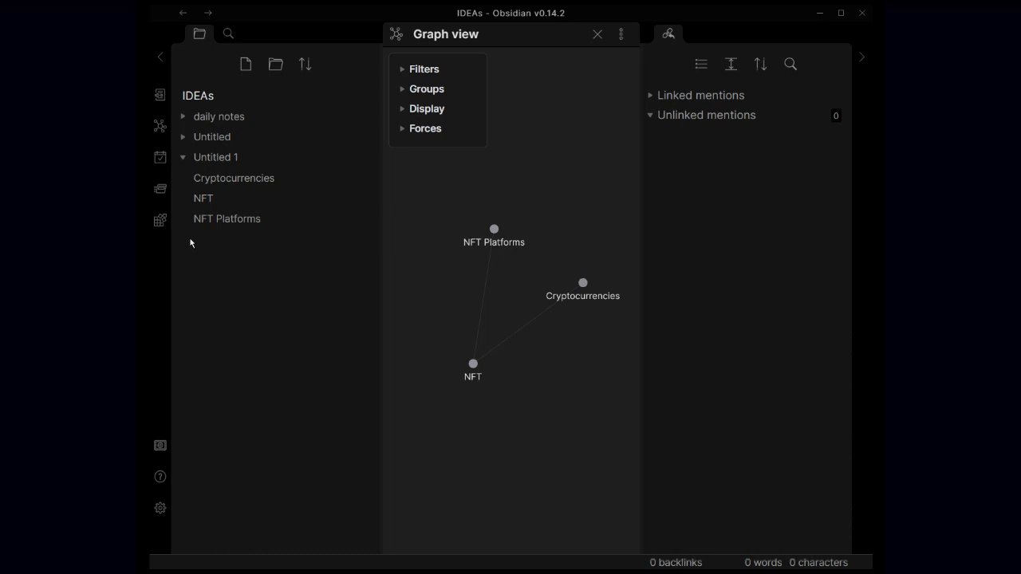
click(764, 96)
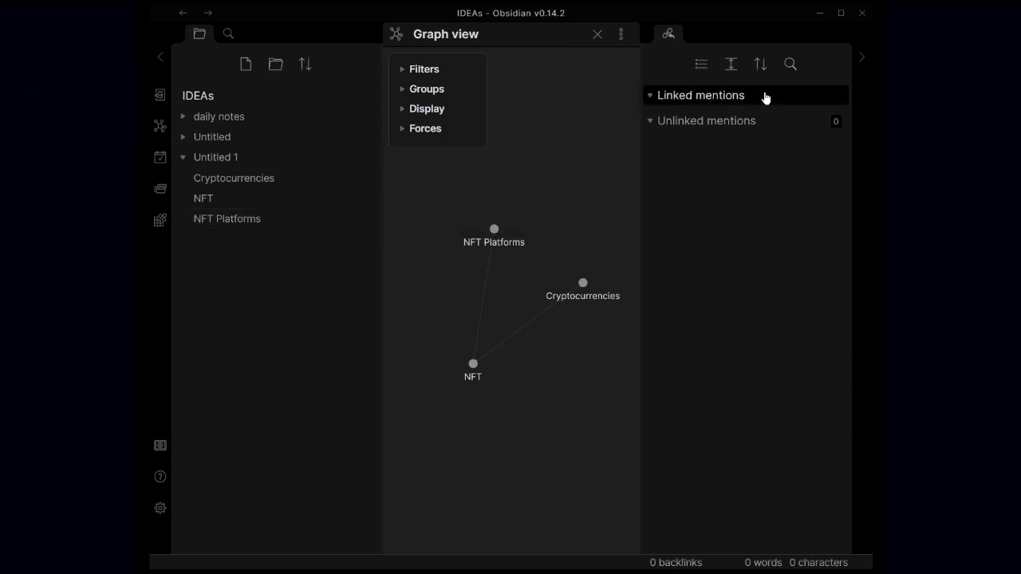
click(228, 223)
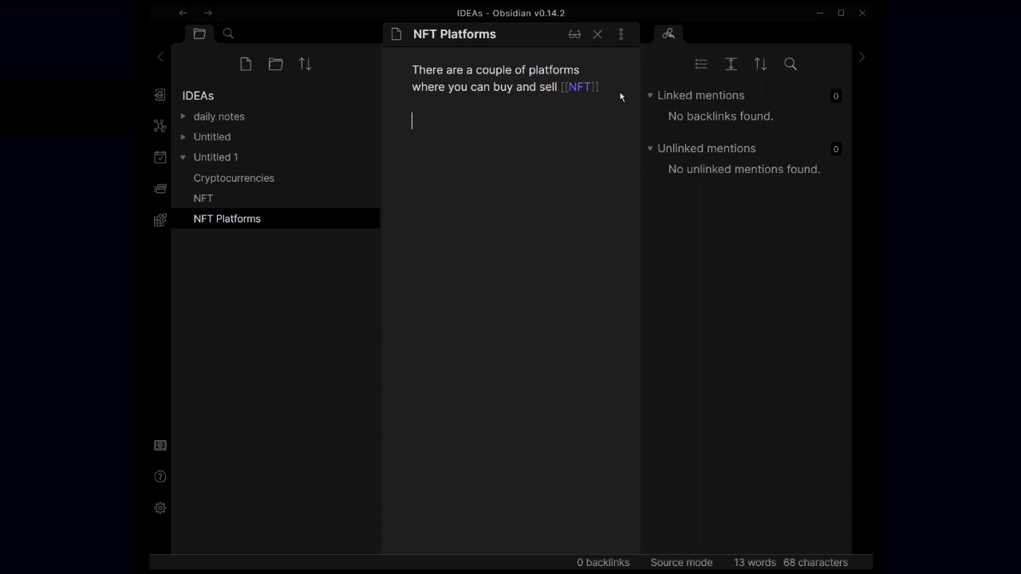
text(Flippin)
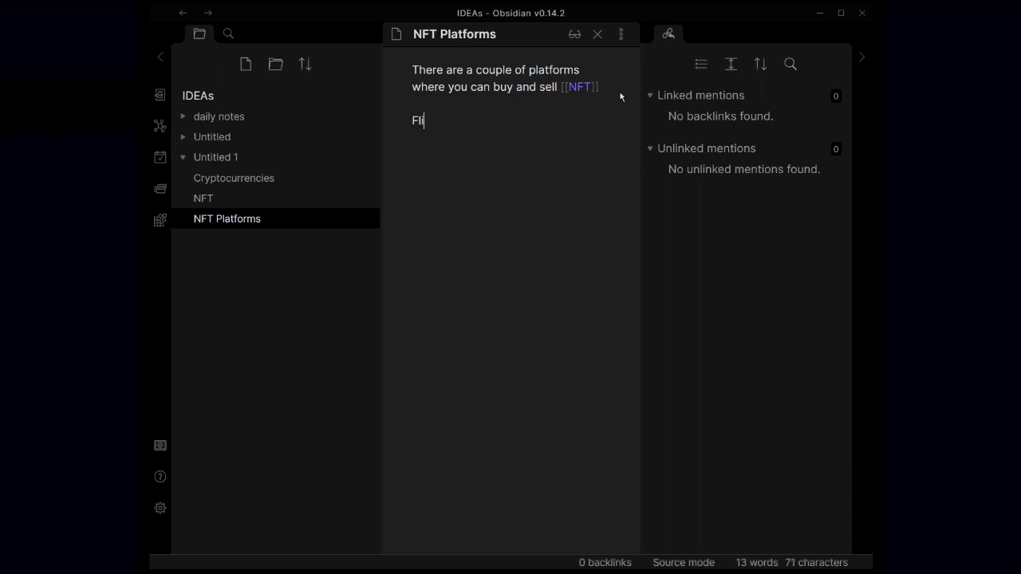
key(BackSpace)
key(BackSpace)
key(BackSpace)
key(BackSpace)
key(BackSpace)
key(BackSpace)
key(BackSpace)
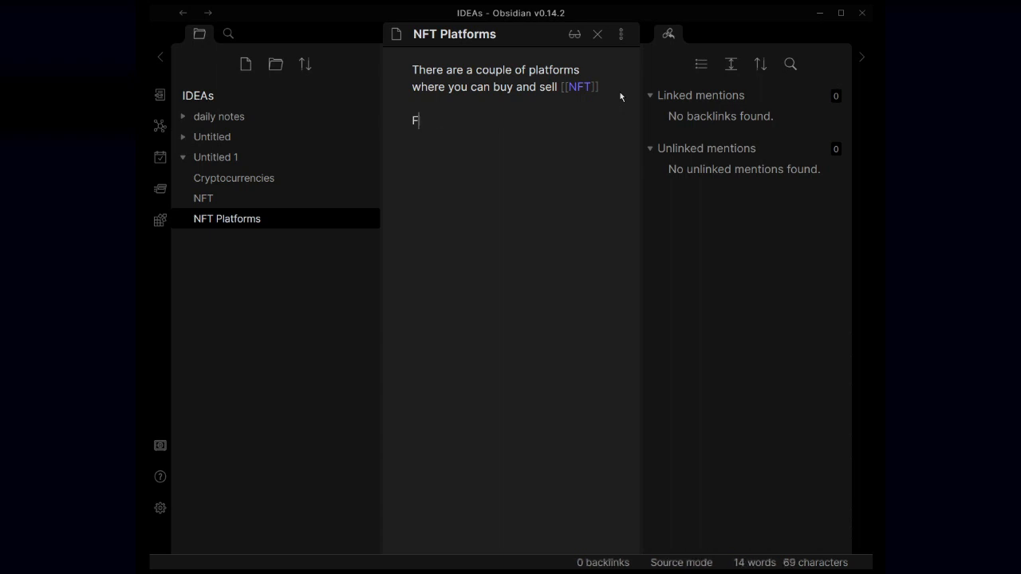
text({{)
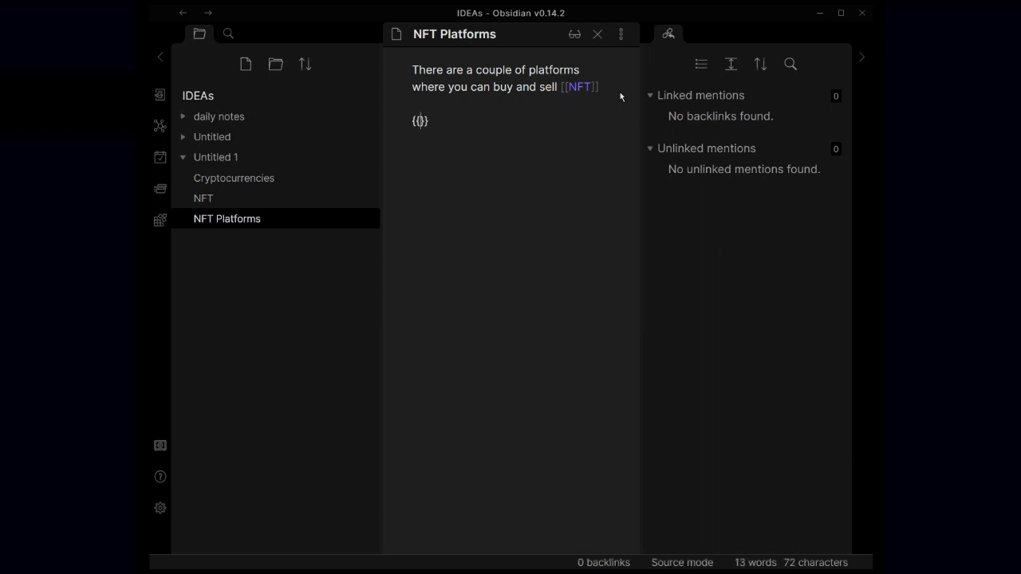
key(BackSpace)
key(BackSpace)
key(BackSpace)
- Insert an internal link to a new note named Flipping NFT in its own paragraph below the first sentence
key(Return)
text([[)
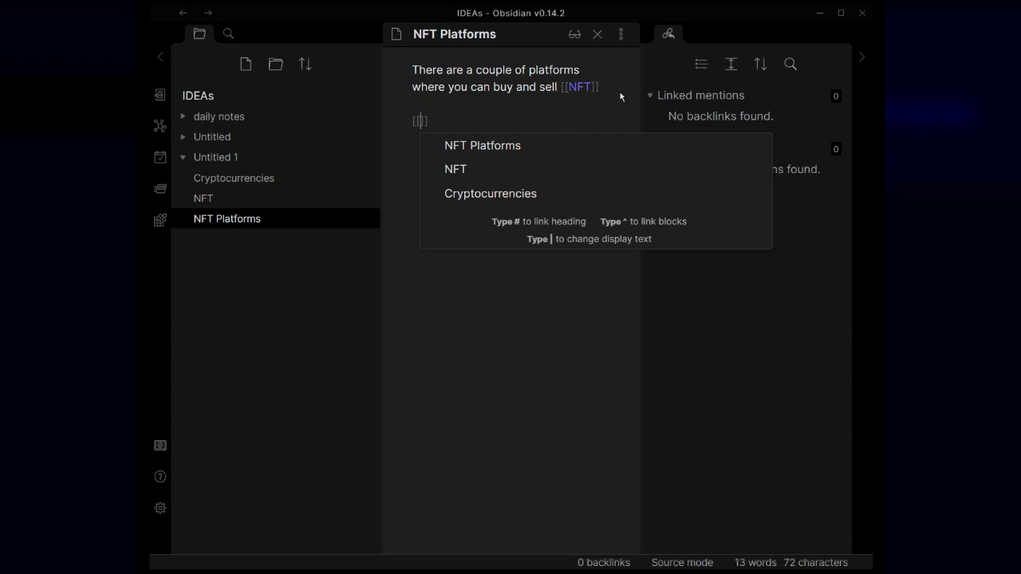
text( F)
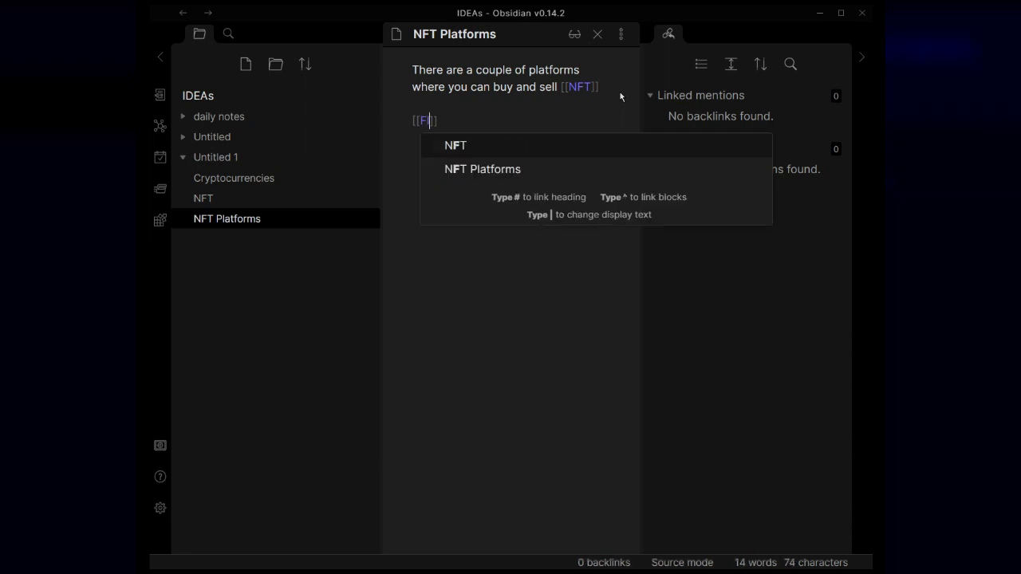
text(lipping NFT)
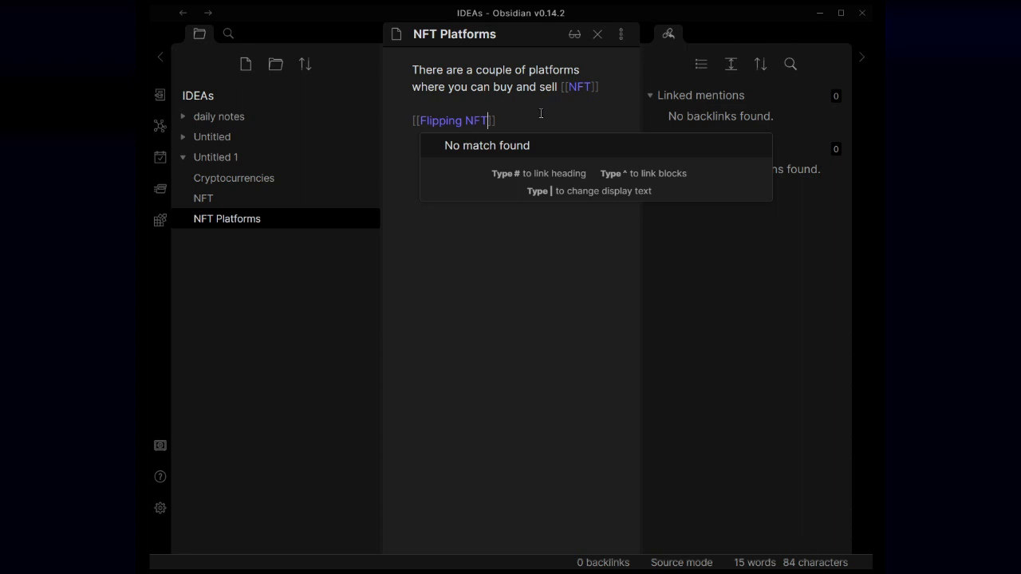
key(Return)
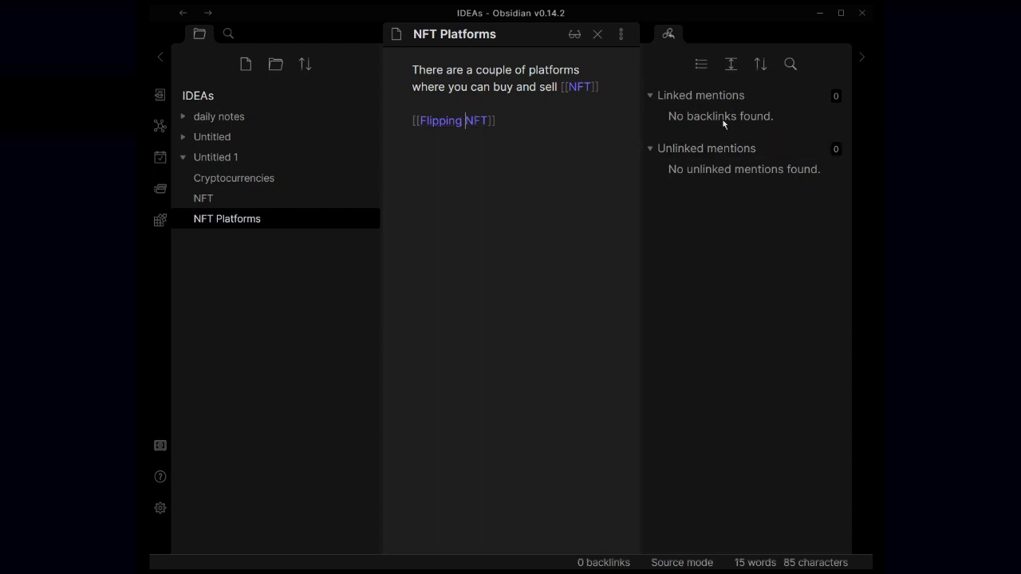
- Continue the paragraph after the Flipping NFT link with "is the way to make money on the NFT space."
right_click(481, 122)
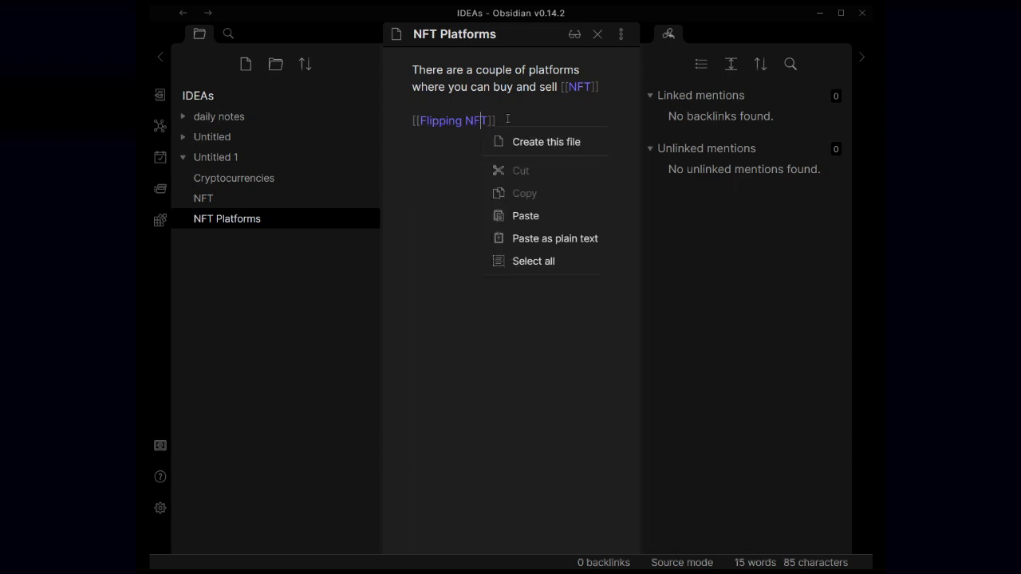
click(512, 118)
text(is the way to make money on the NFT space.)
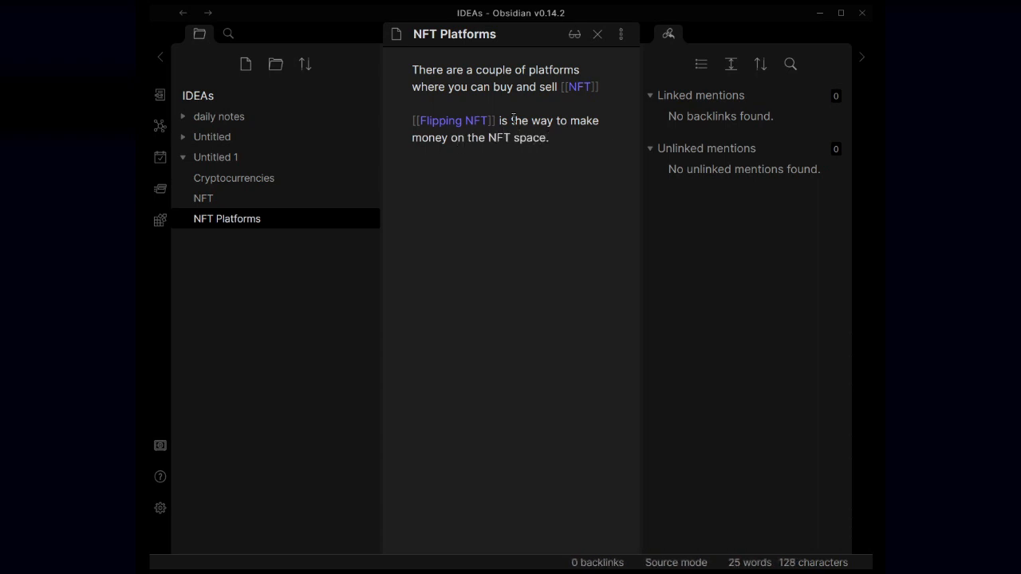
- Create the Flipping NFT note from its link in the NFT Platforms note
right_click(463, 125)
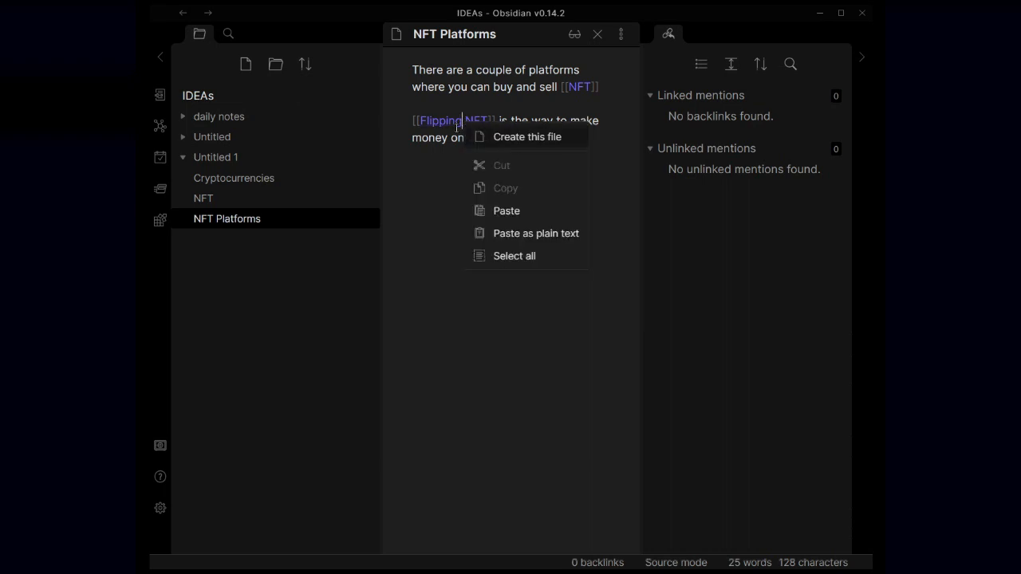
click(455, 121)
right_click(453, 124)
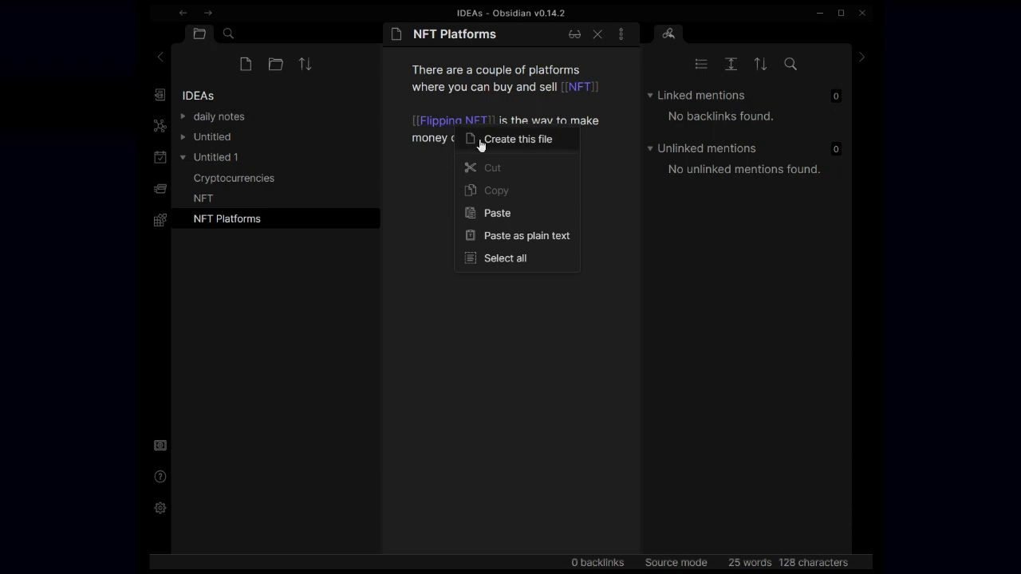
click(479, 139)
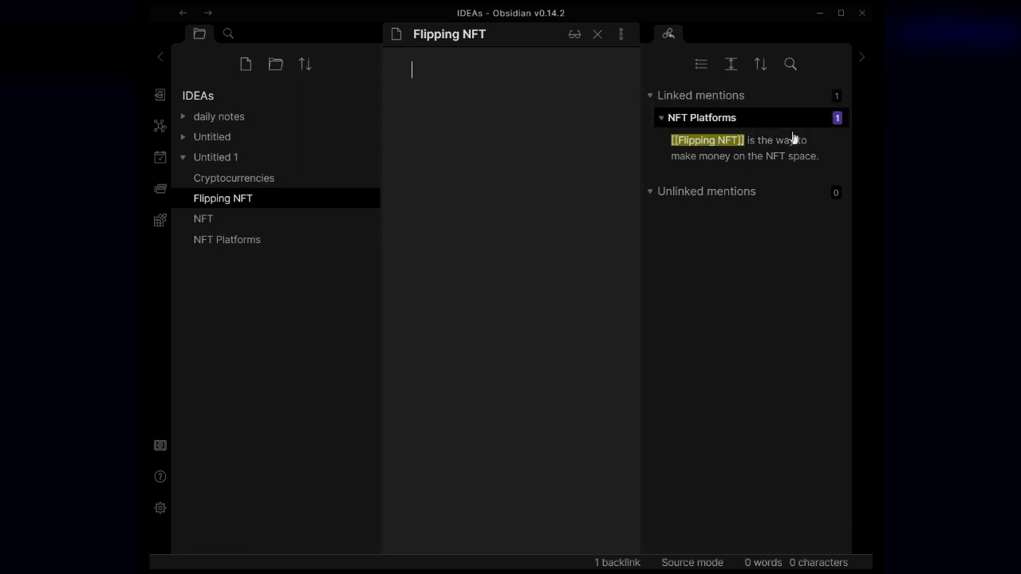
- Review the Cryptocurrencies and NFT notes with their backlinks, and follow the link in NFT to Cryptocurrencies
click(285, 181)
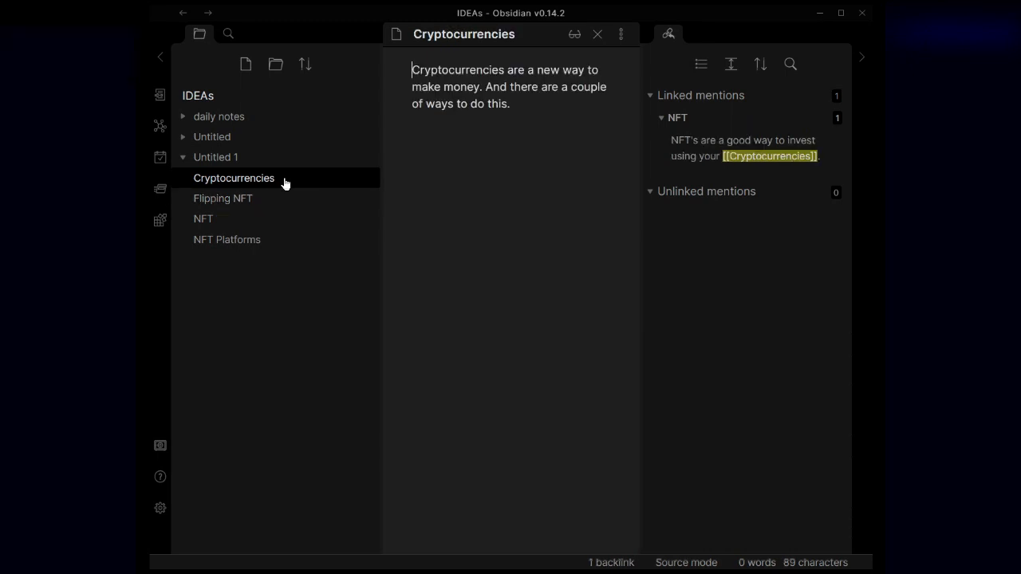
click(260, 219)
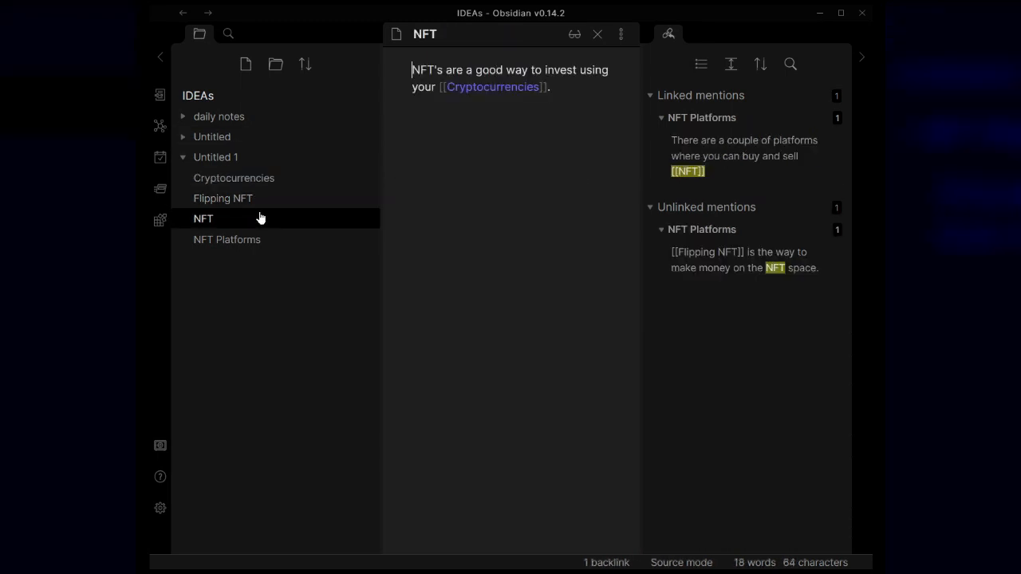
right_click(472, 87)
click(505, 104)
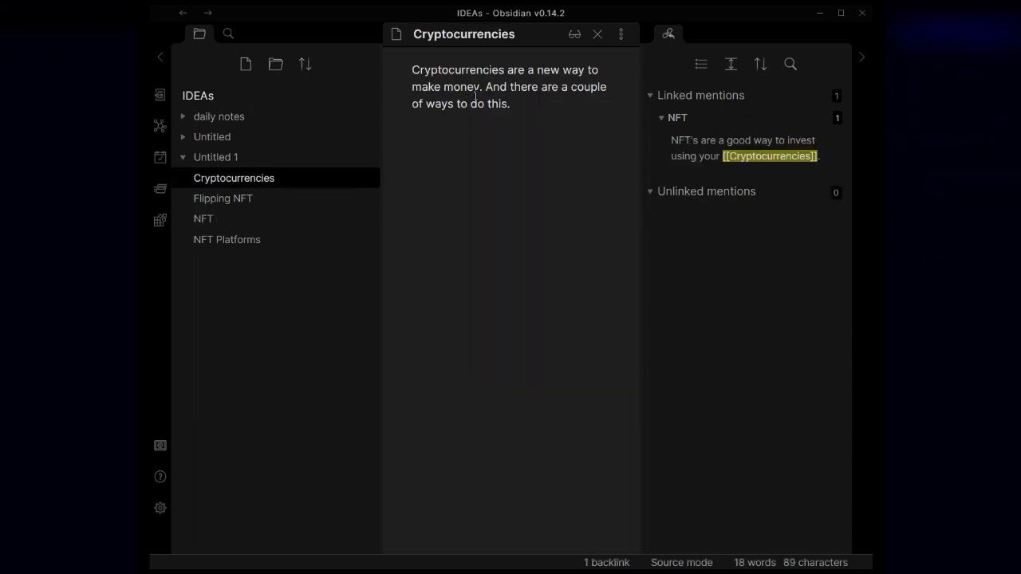
click(535, 234)
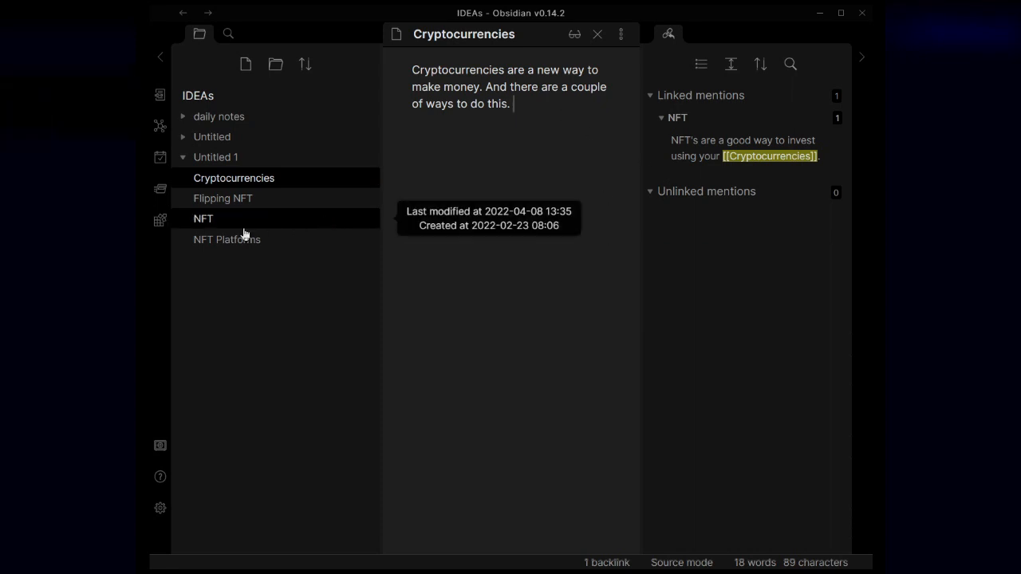
- Examine in the graph view how the Flipping NFT, NFT Platforms, NFT and Cryptocurrencies notes are connected
click(164, 125)
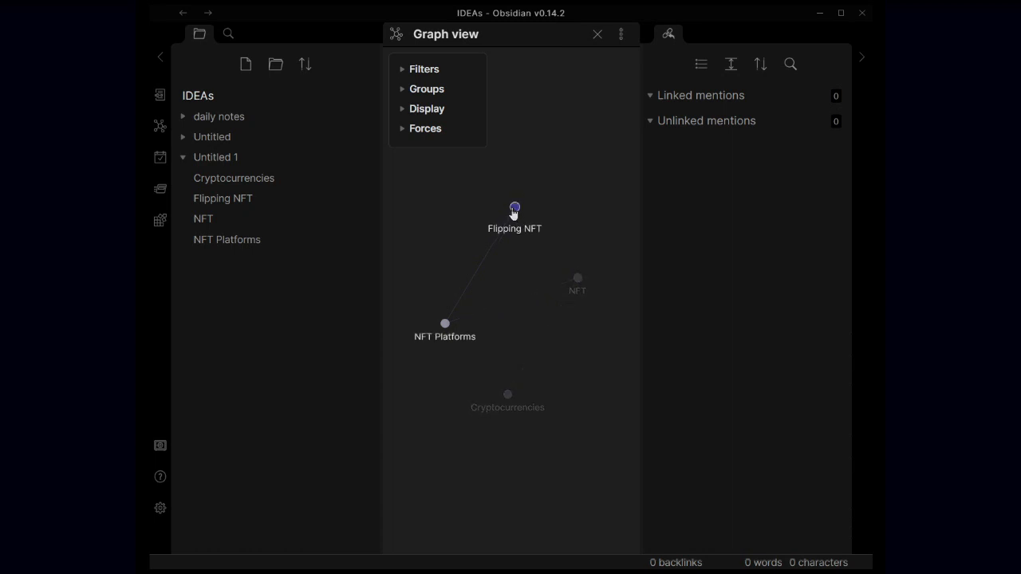
drag(221, 200, 184, 208)
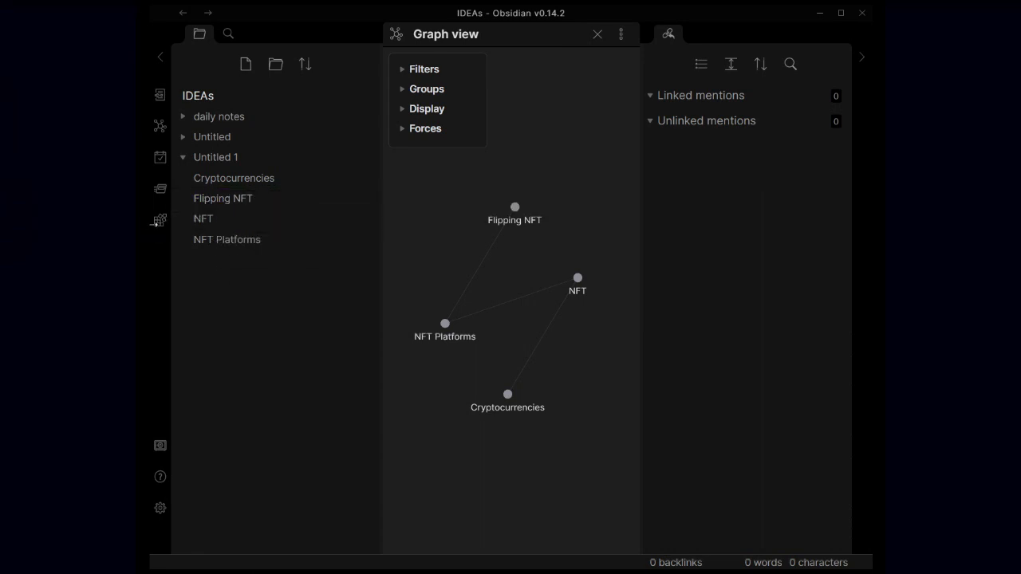